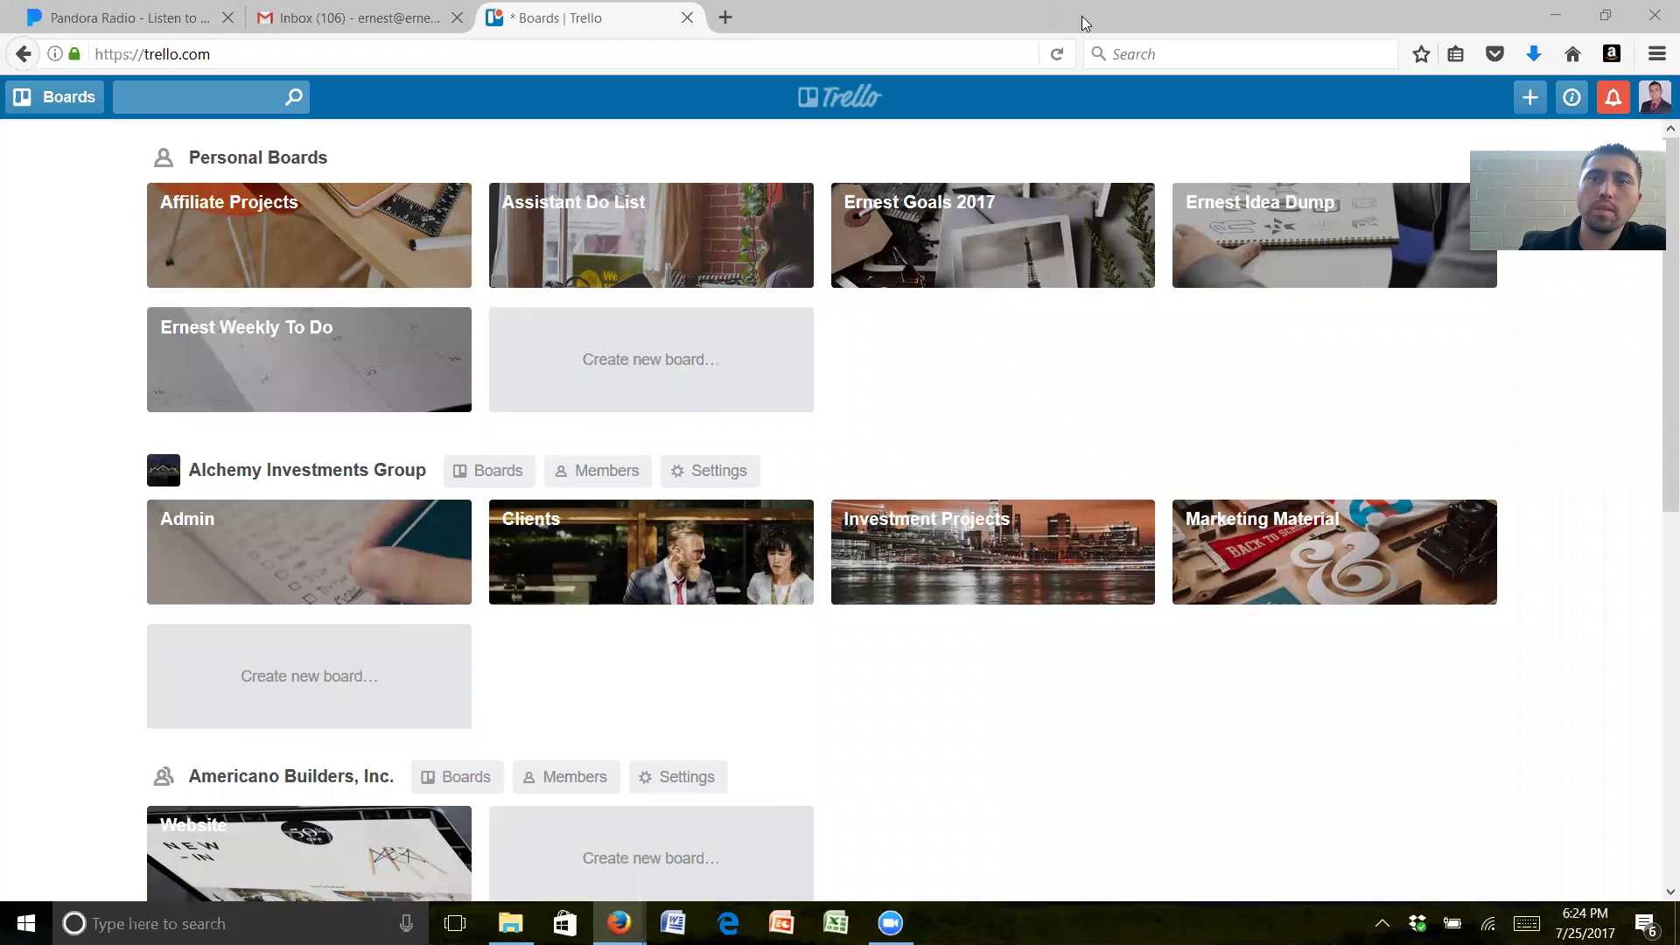
Open the Virtual GOVERNANCE Meeting board and show its menu of members and activity.
mouse_move(1493, 523)
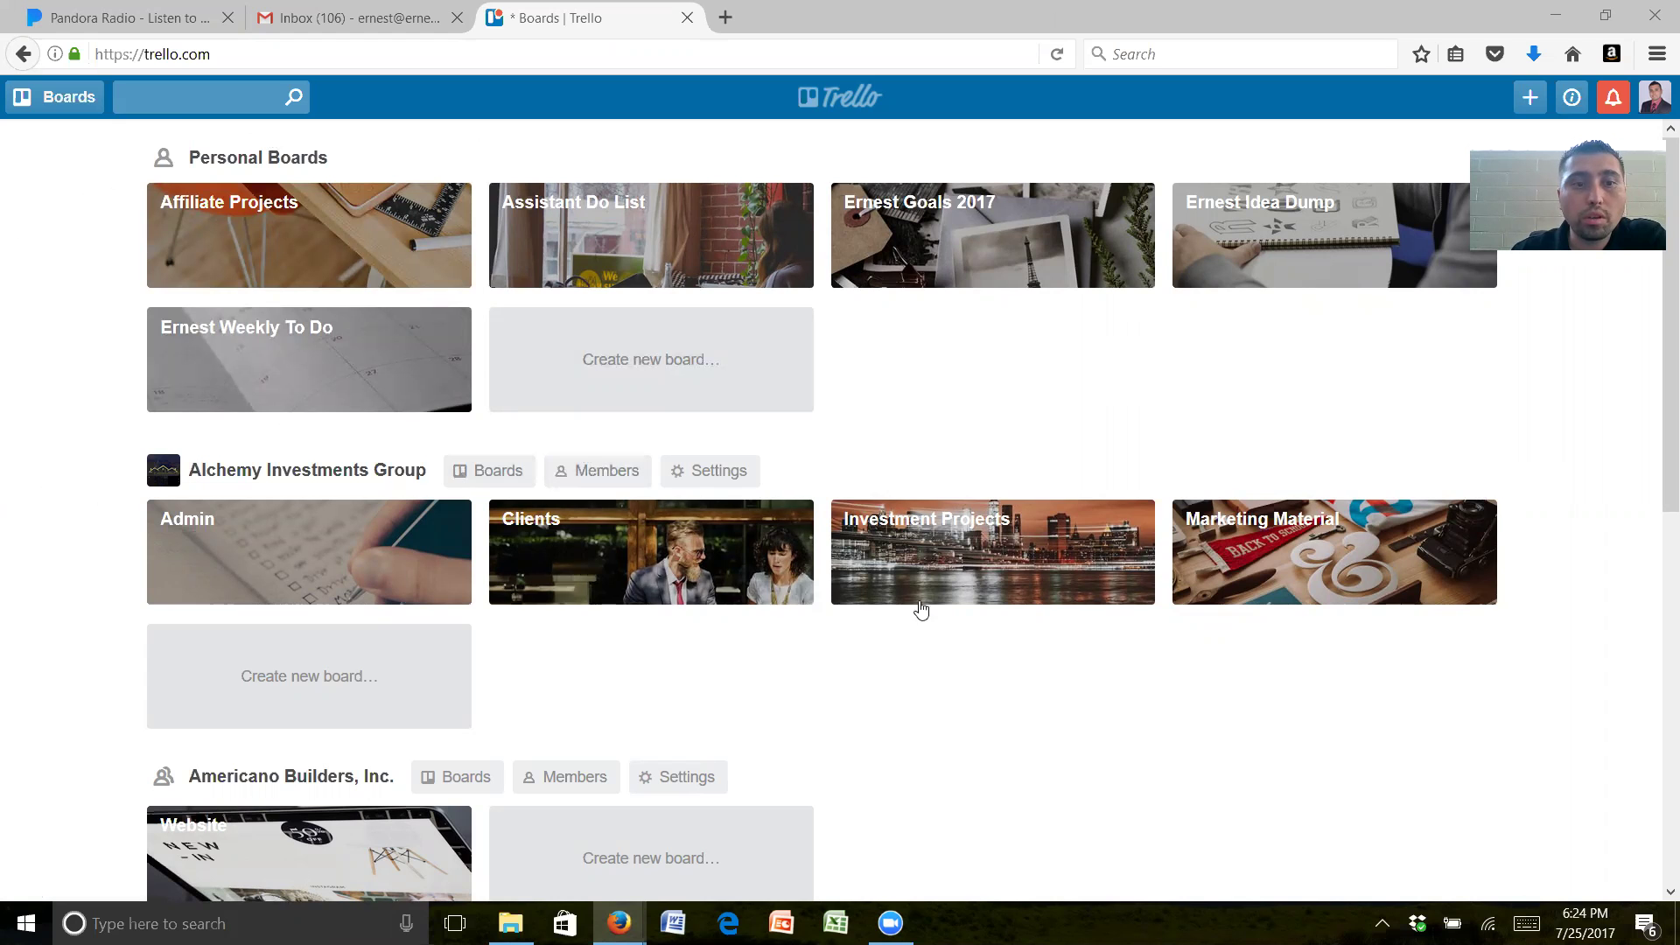
left_click_drag(1656, 496, 1656, 854)
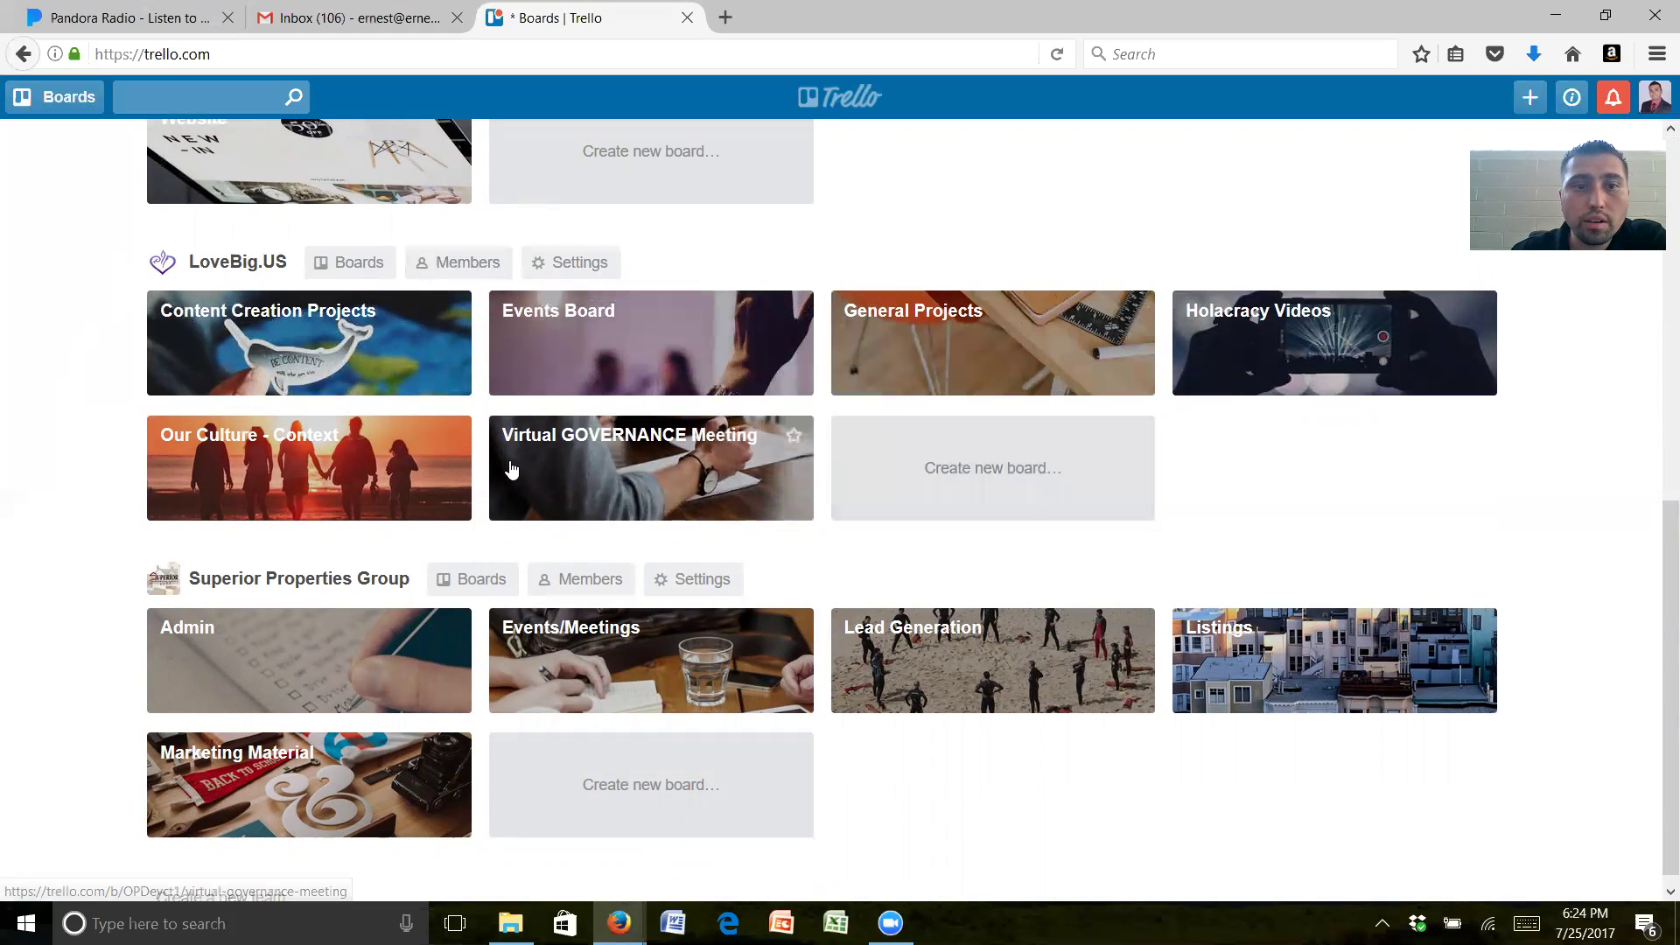
left_click(591, 470)
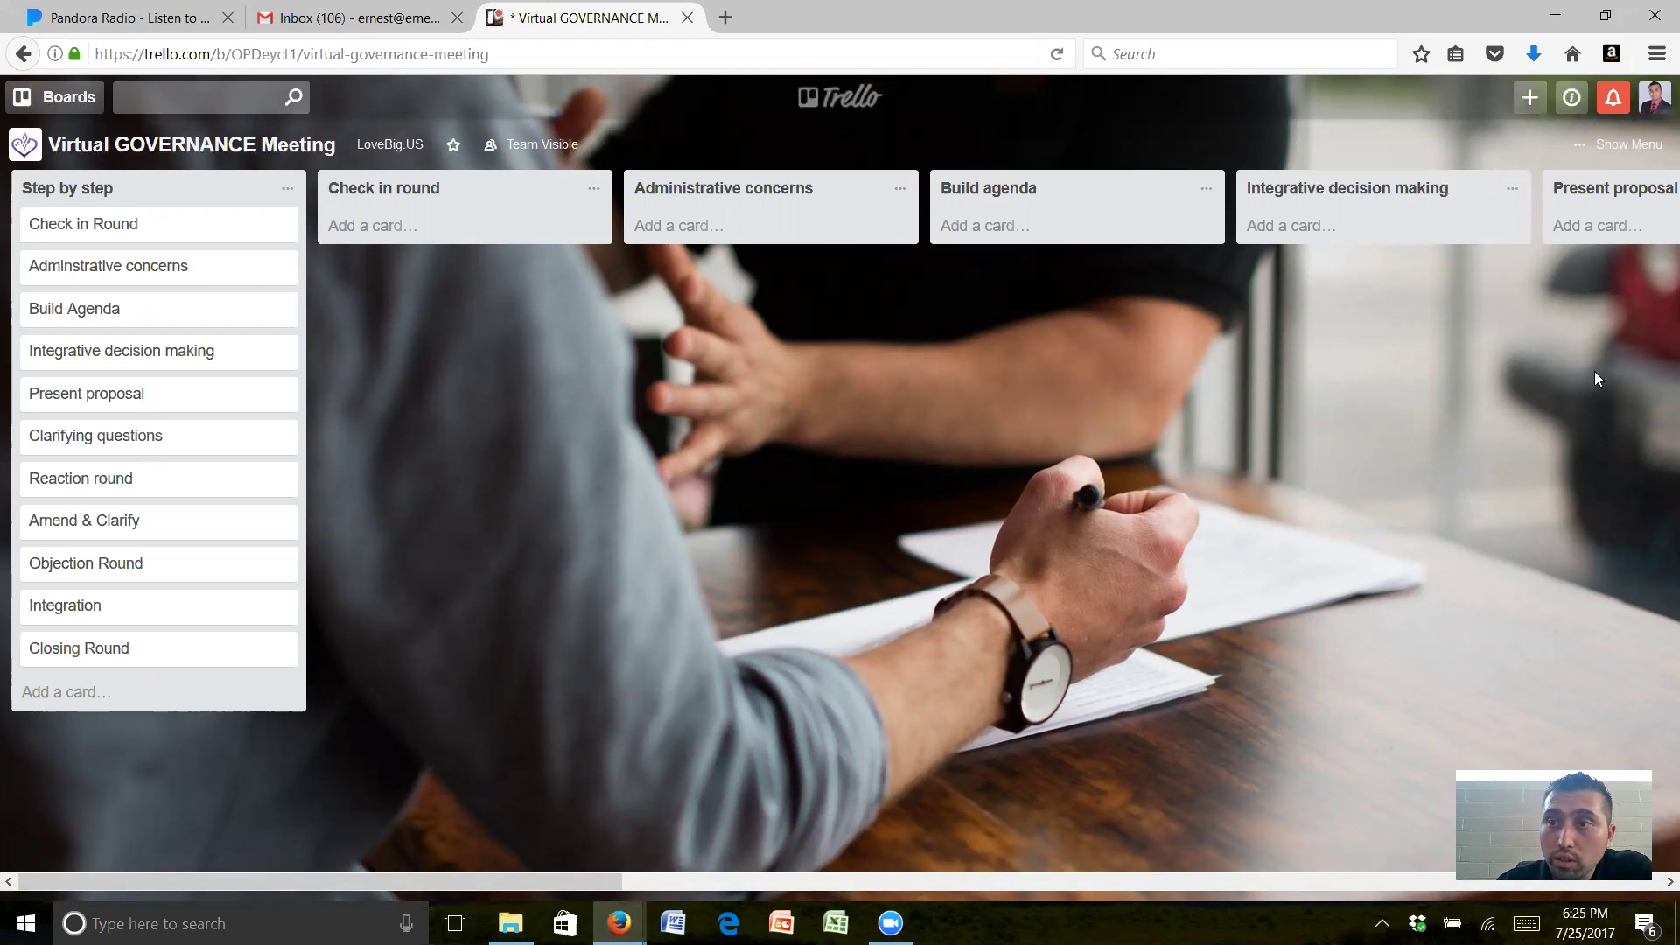
left_click(1633, 145)
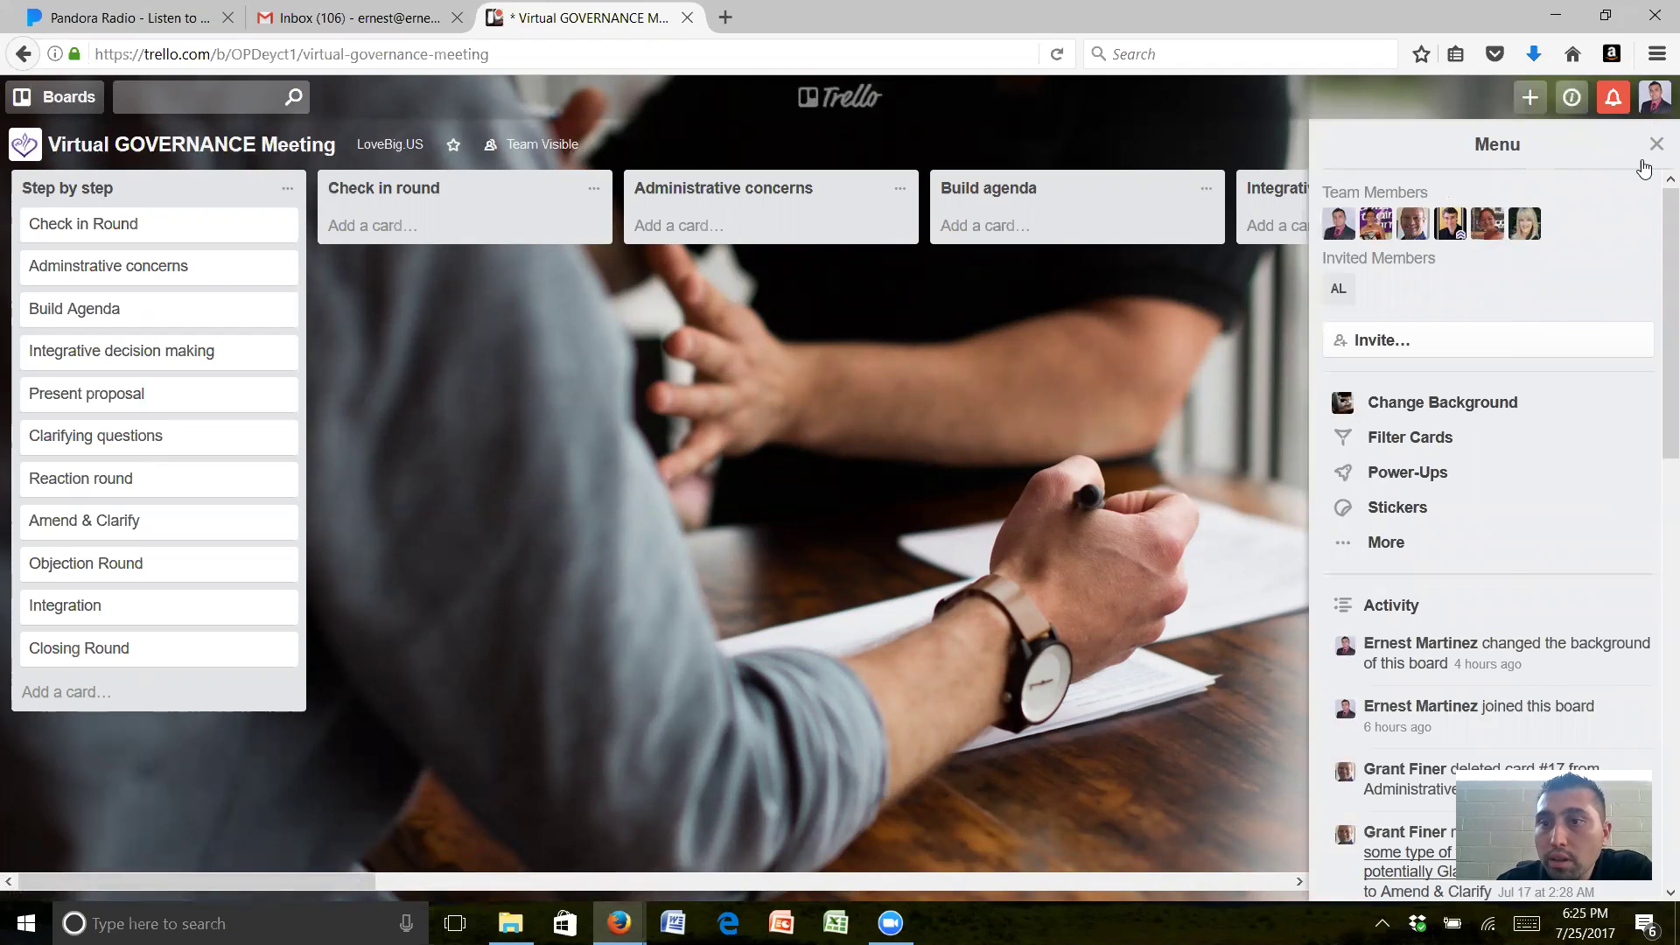
Find the Voting power-up in the board's Power-Ups list and read its description.
left_click(1436, 471)
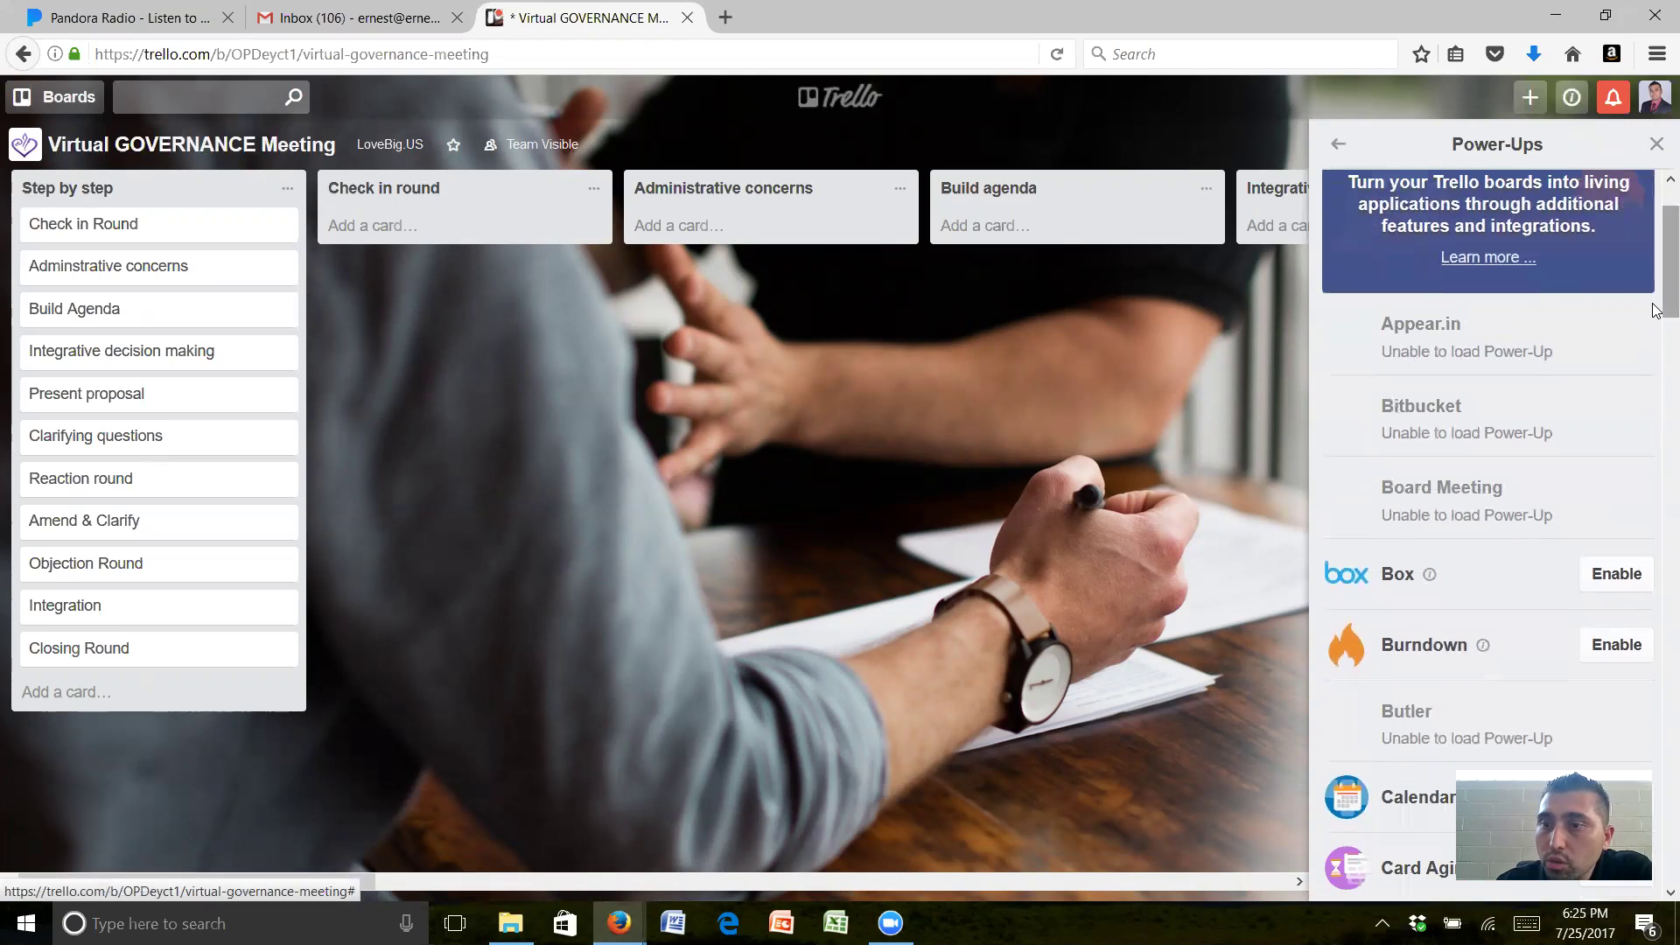
scroll(1649, 412, "down", 8)
left_click_drag(1657, 413, 1656, 868)
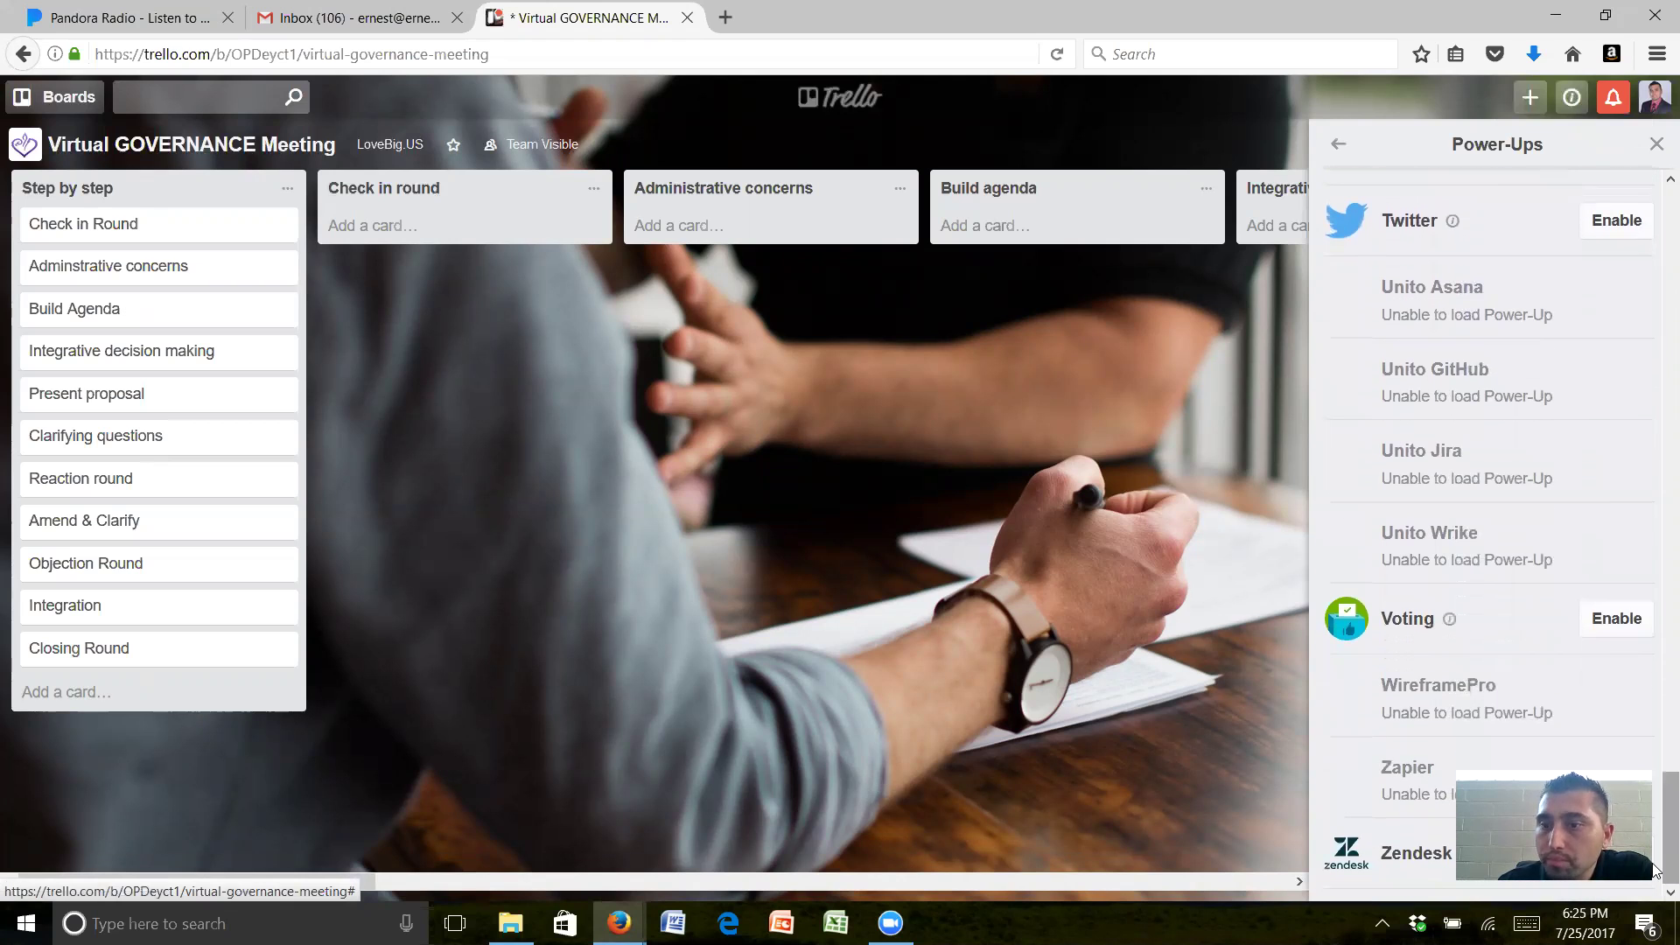
left_click(1449, 618)
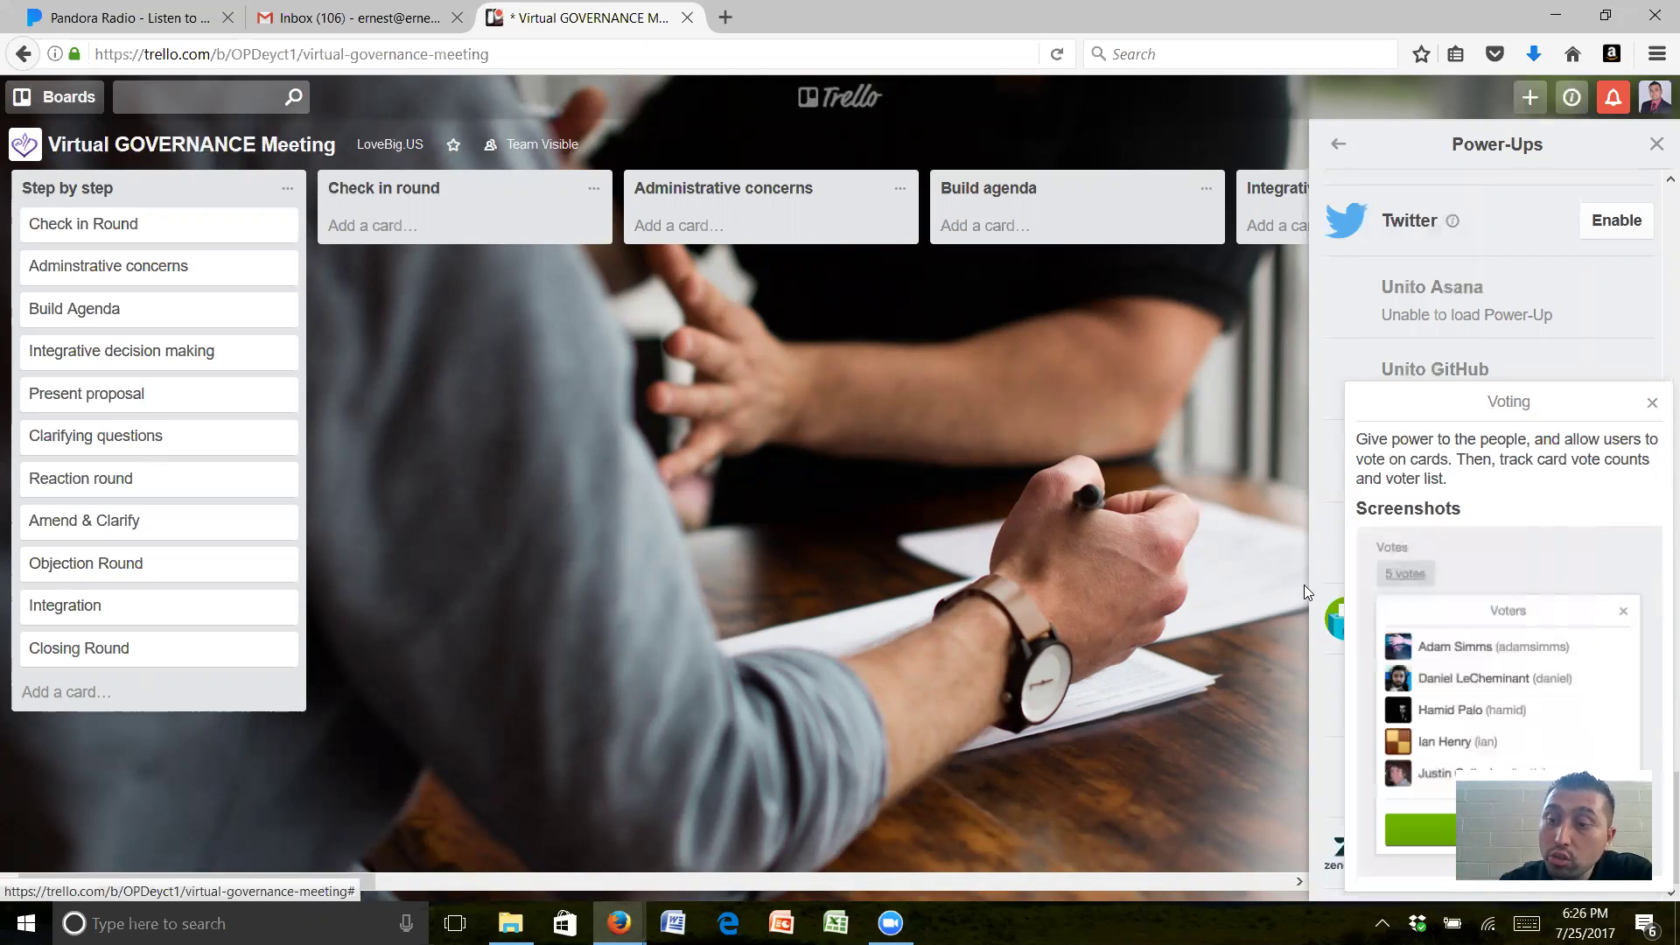
left_click(1652, 403)
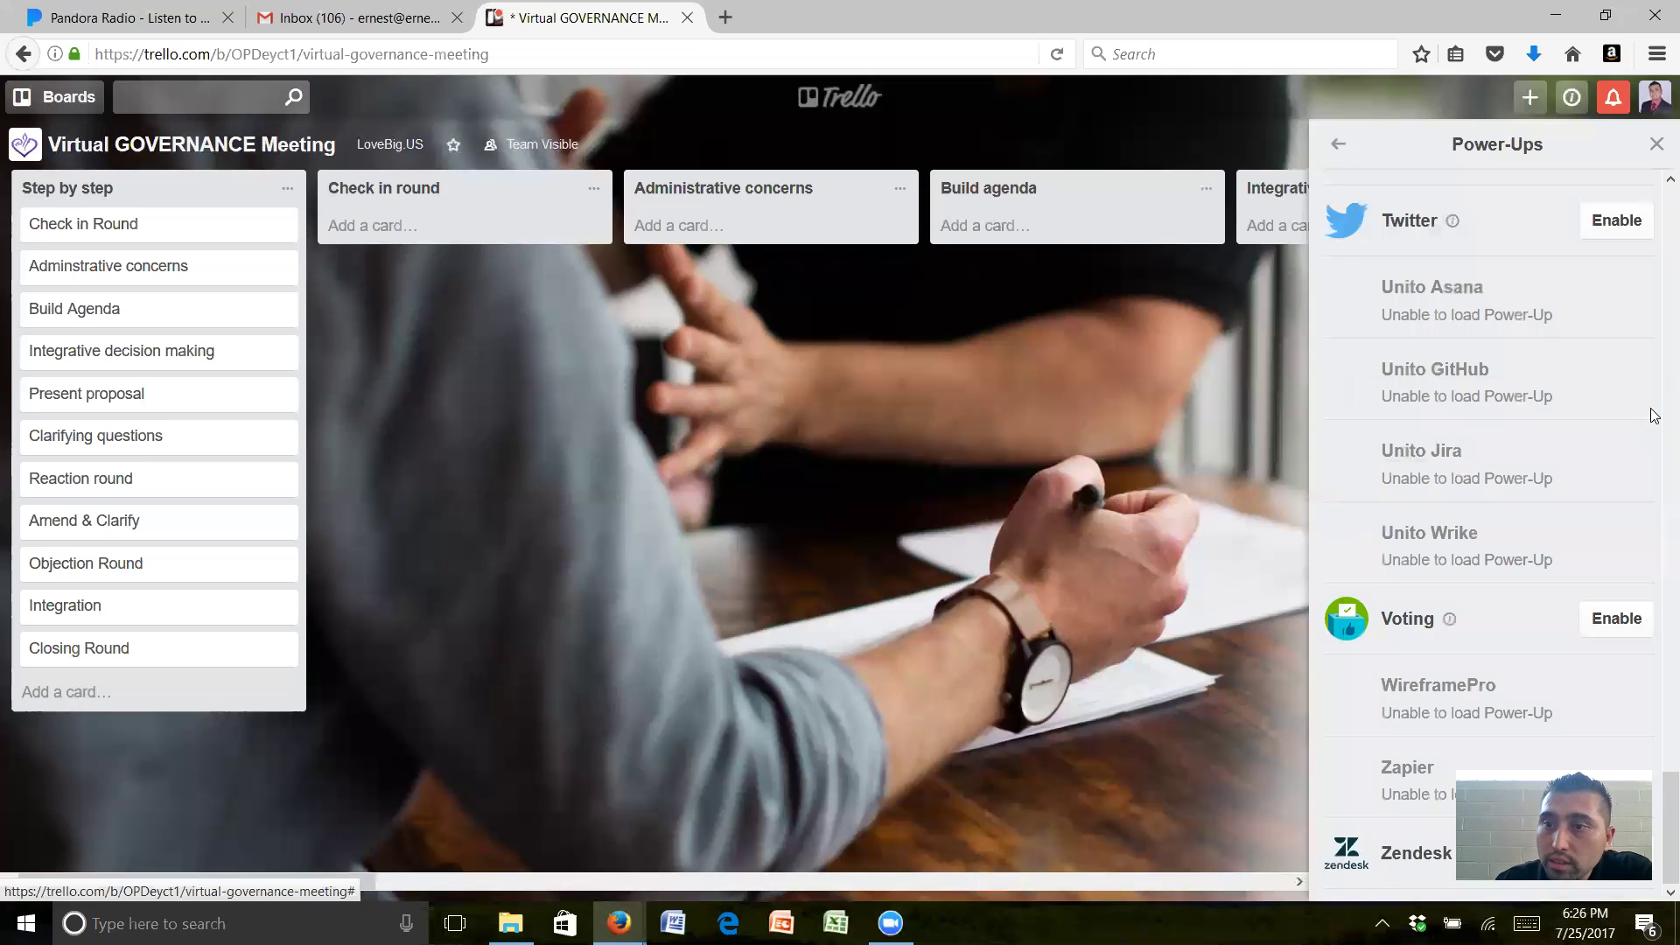
Enable the Voting power-up with voting limited to board members, then close Power-Ups.
left_click(1614, 619)
scroll(1610, 613, "down", 1)
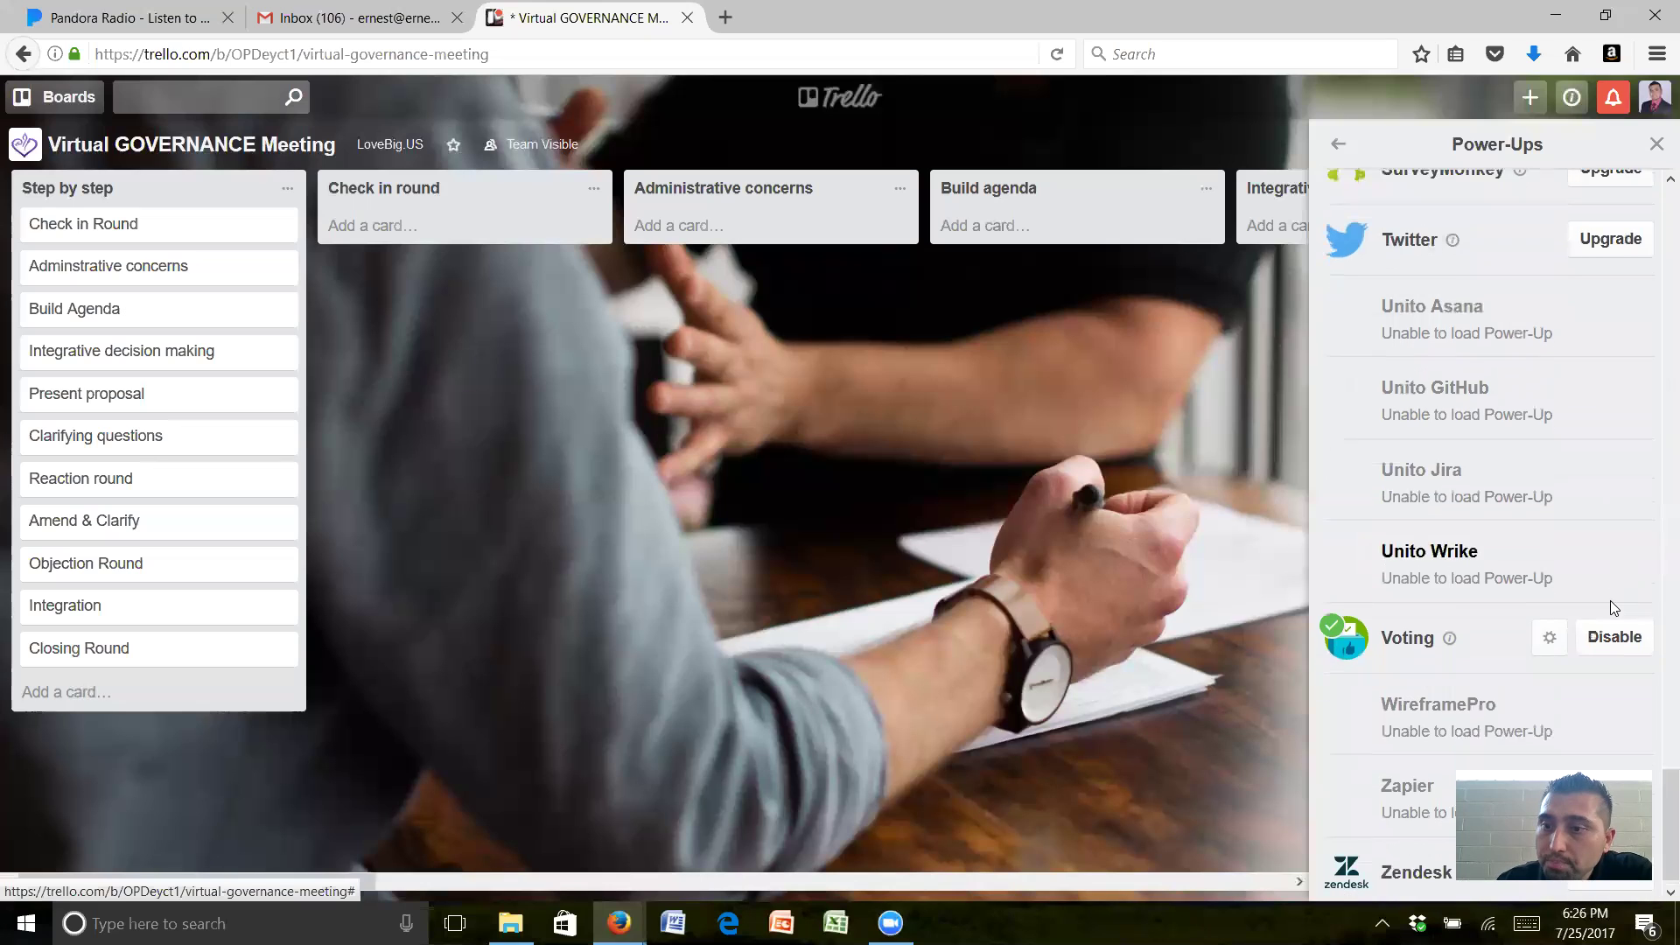
left_click(1551, 620)
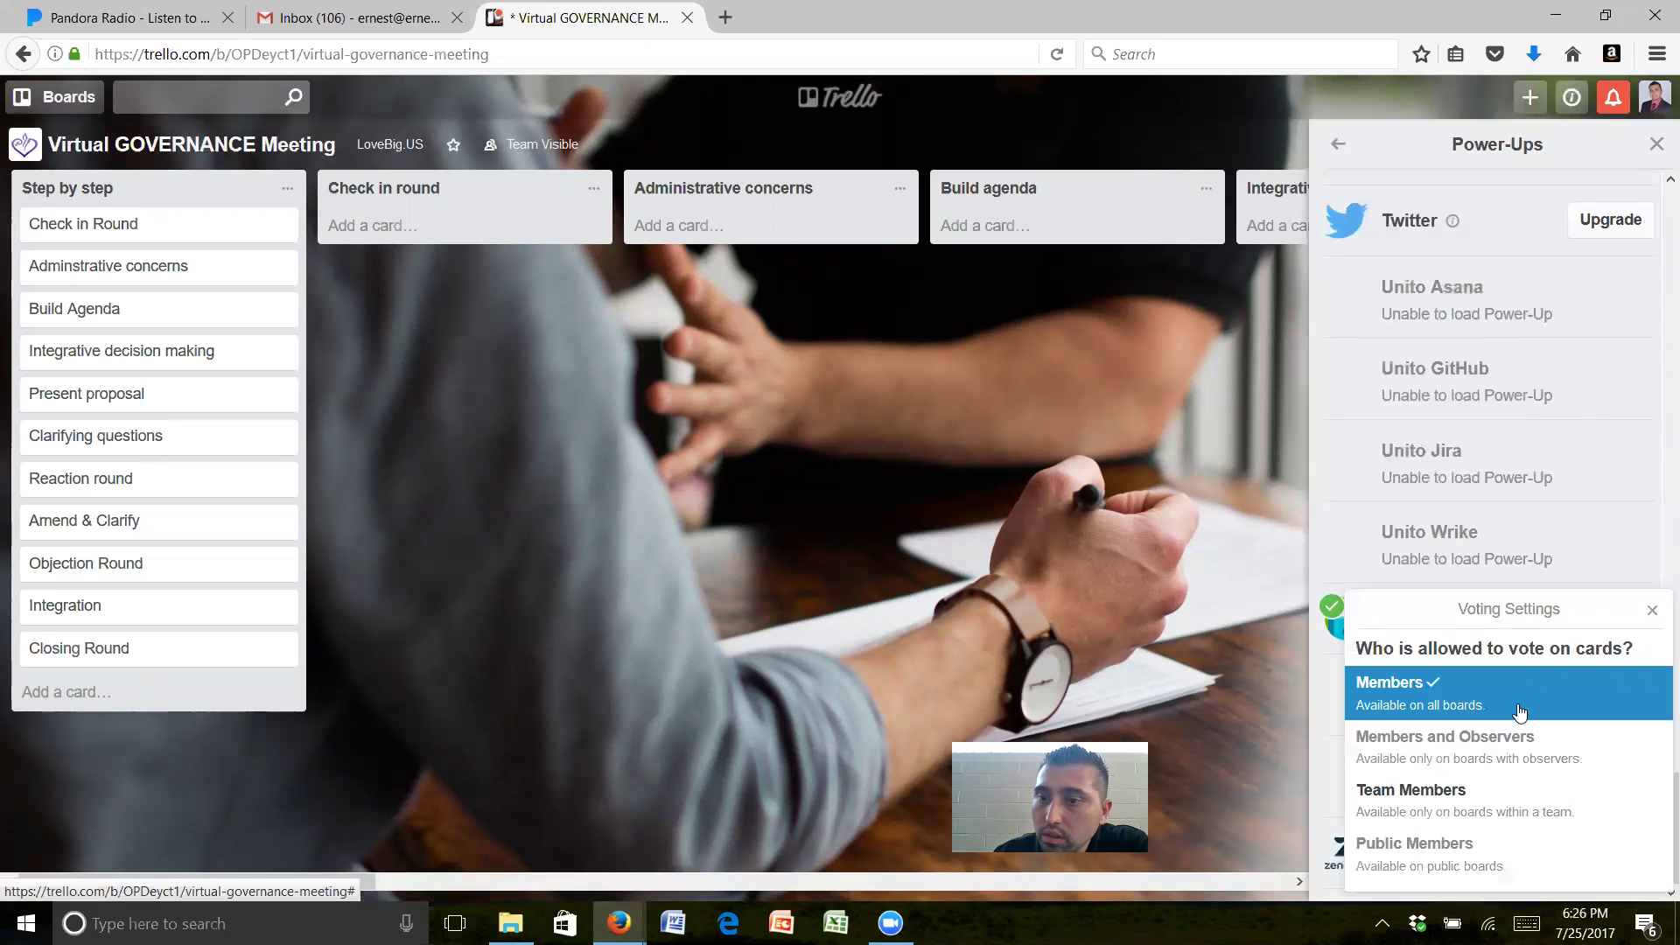
left_click(1328, 476)
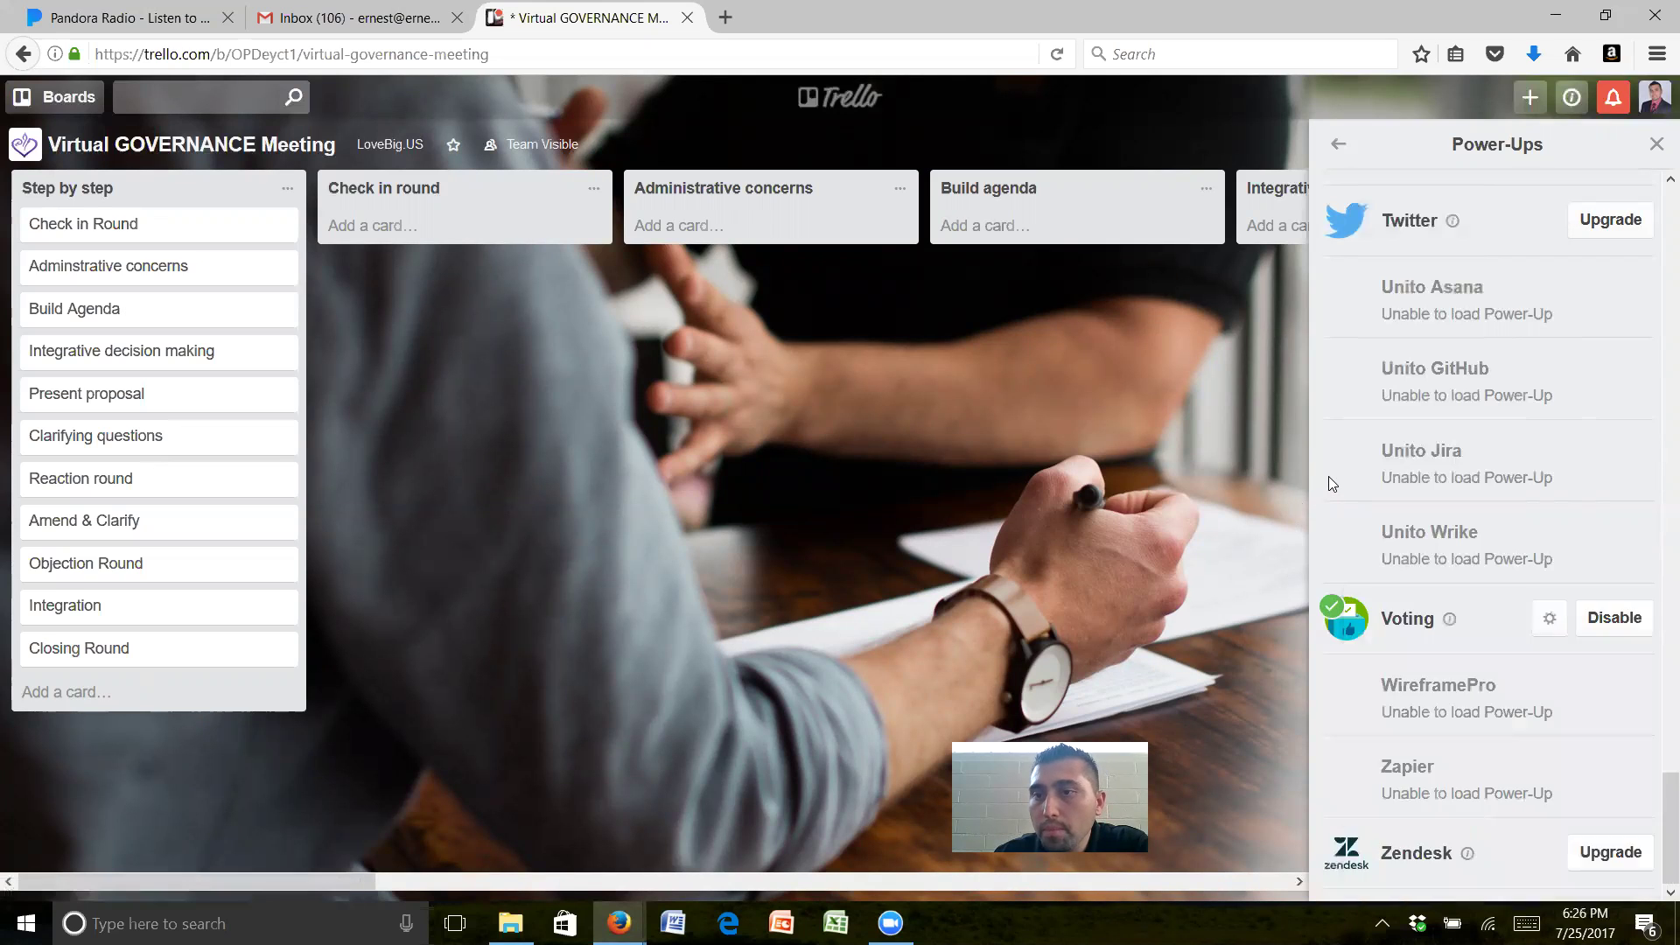
left_click(1656, 143)
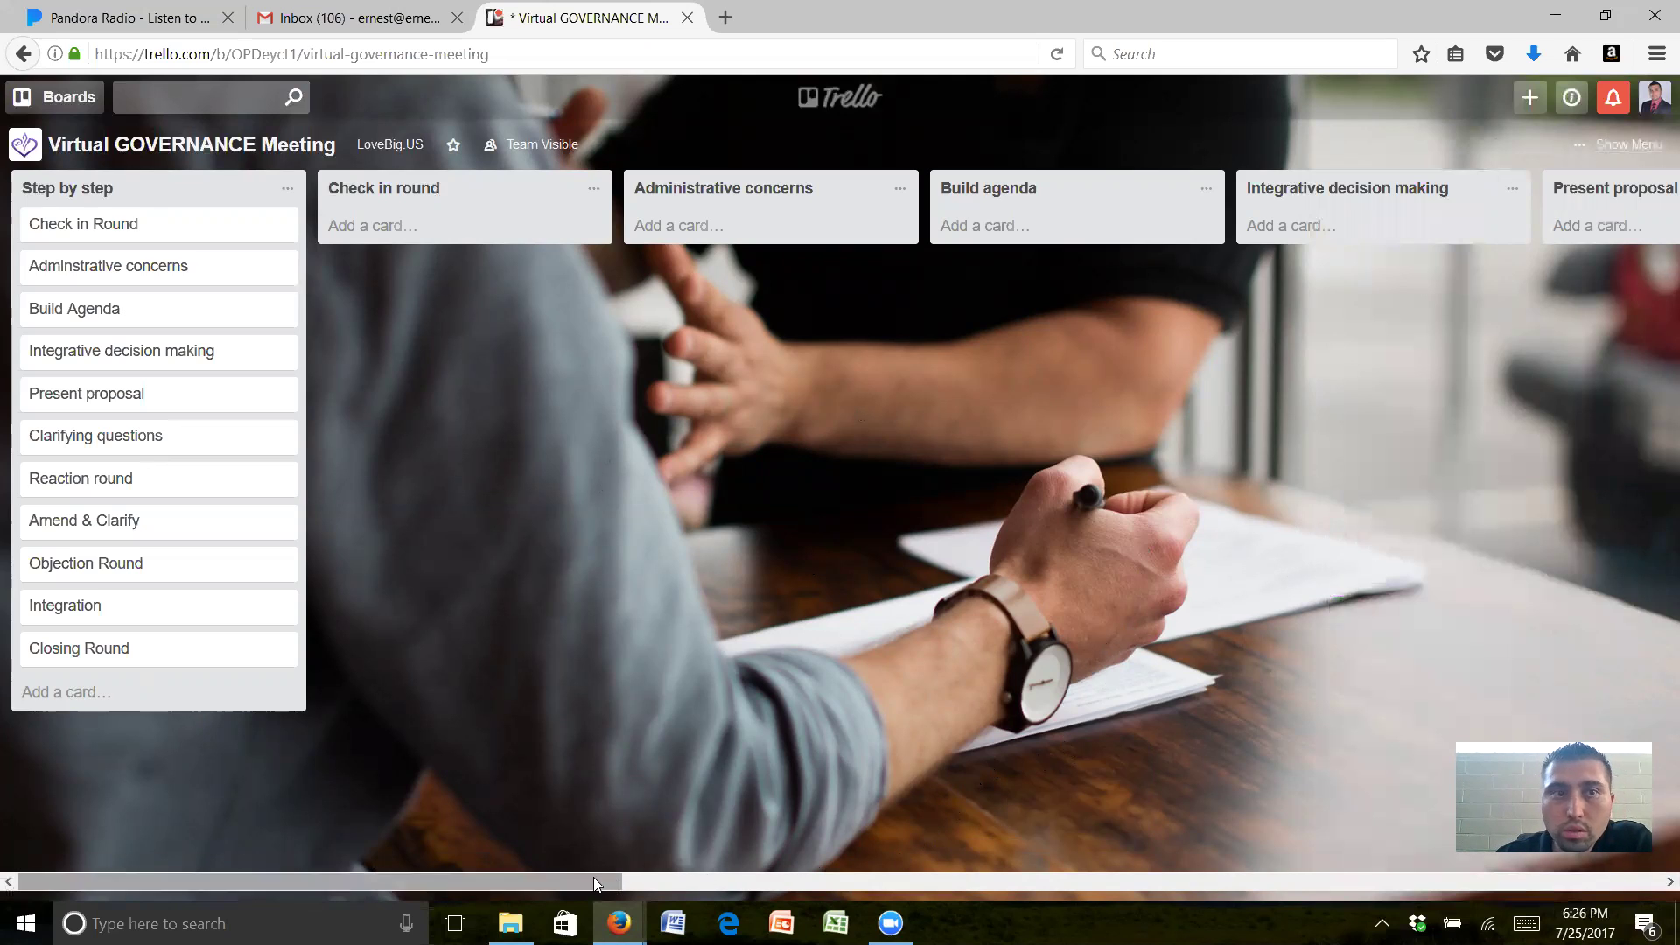
mouse_move(594, 882)
left_mouse_down()
mouse_move(1433, 881)
mouse_move(1591, 861)
mouse_move(567, 879)
left_mouse_up()
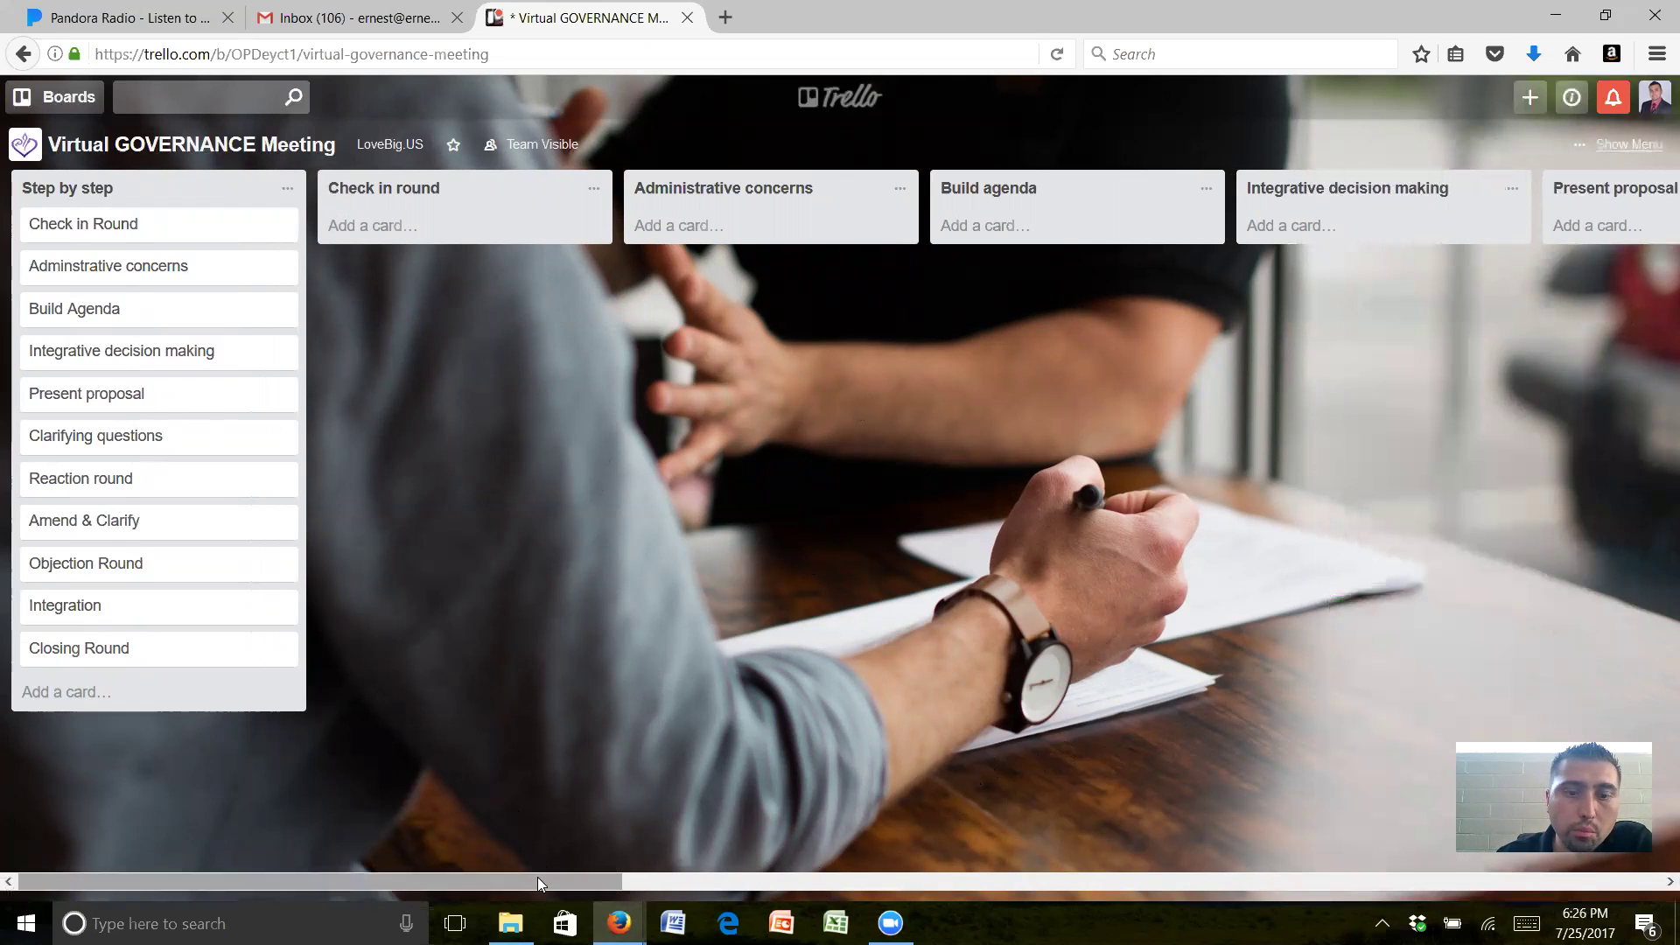
left_click_drag(537, 877, 1588, 879)
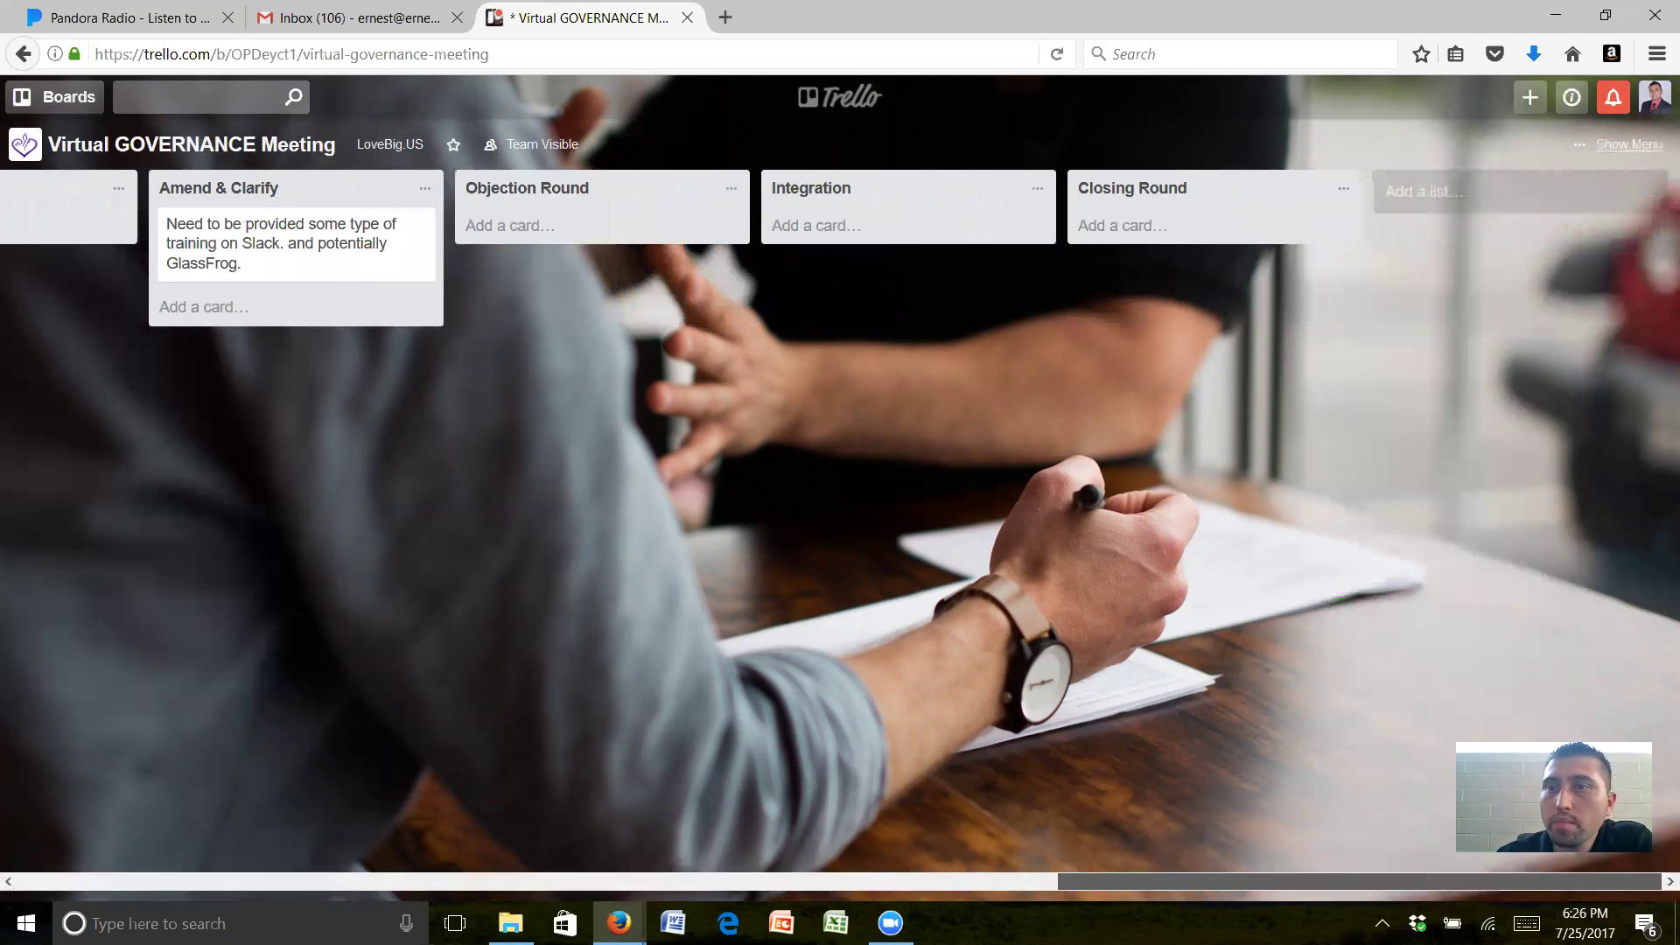
Create a list named 'Voting on Roles within Circles' after the Closing Round list.
left_click(1421, 191)
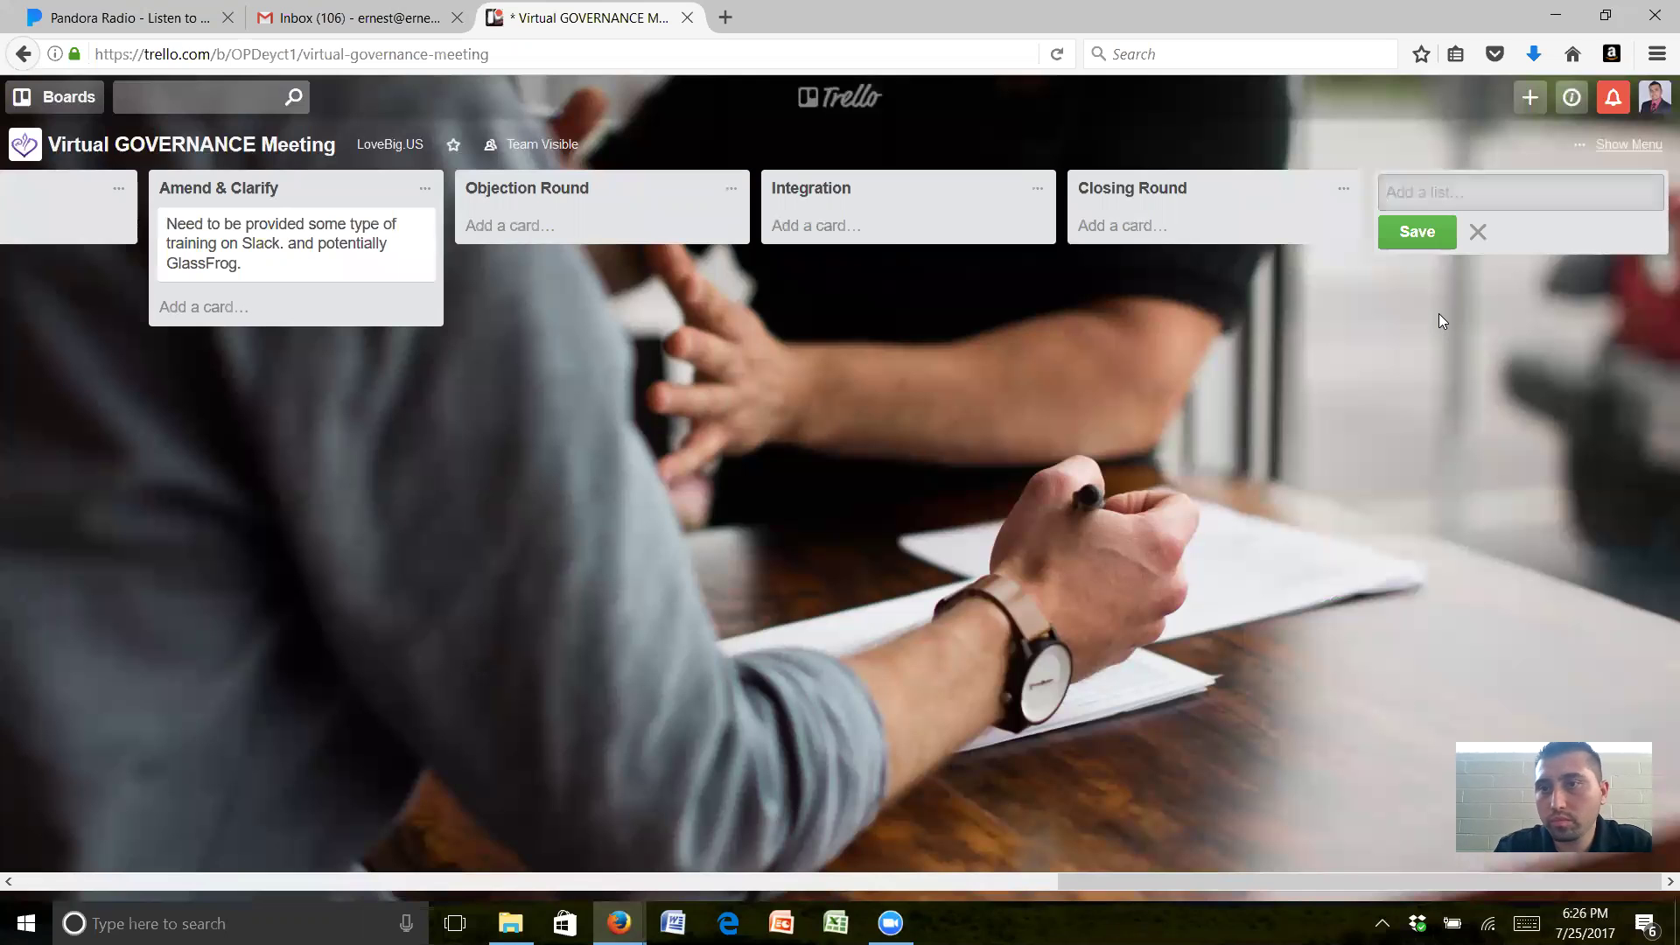
type("Voting on Rol")
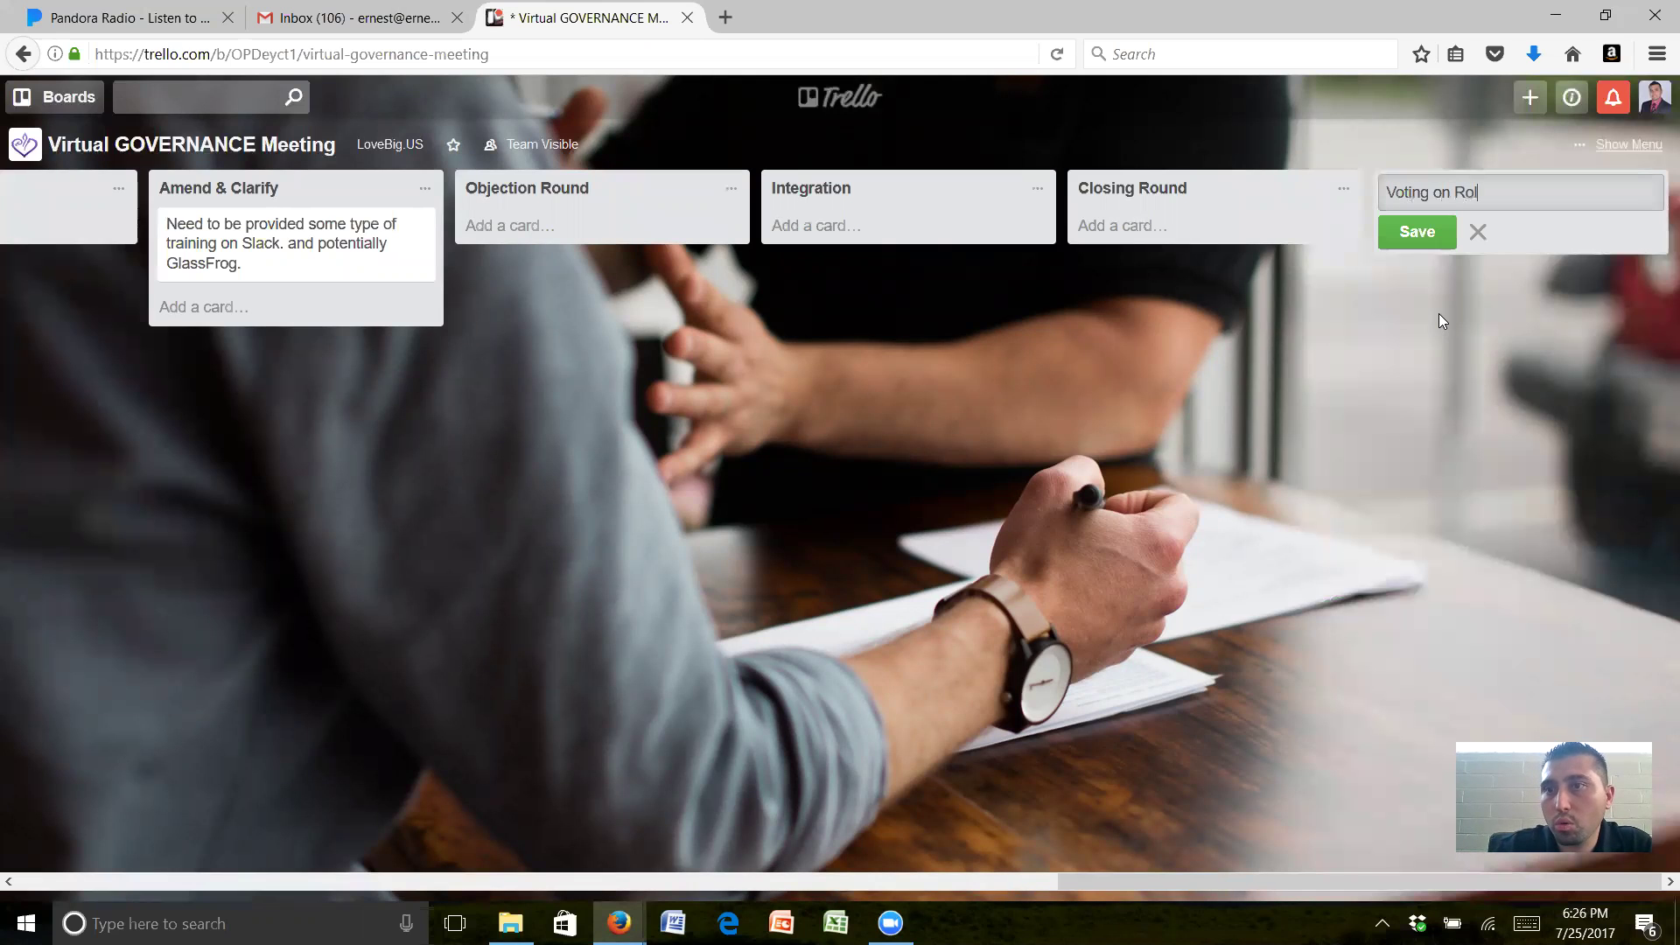
type("es within")
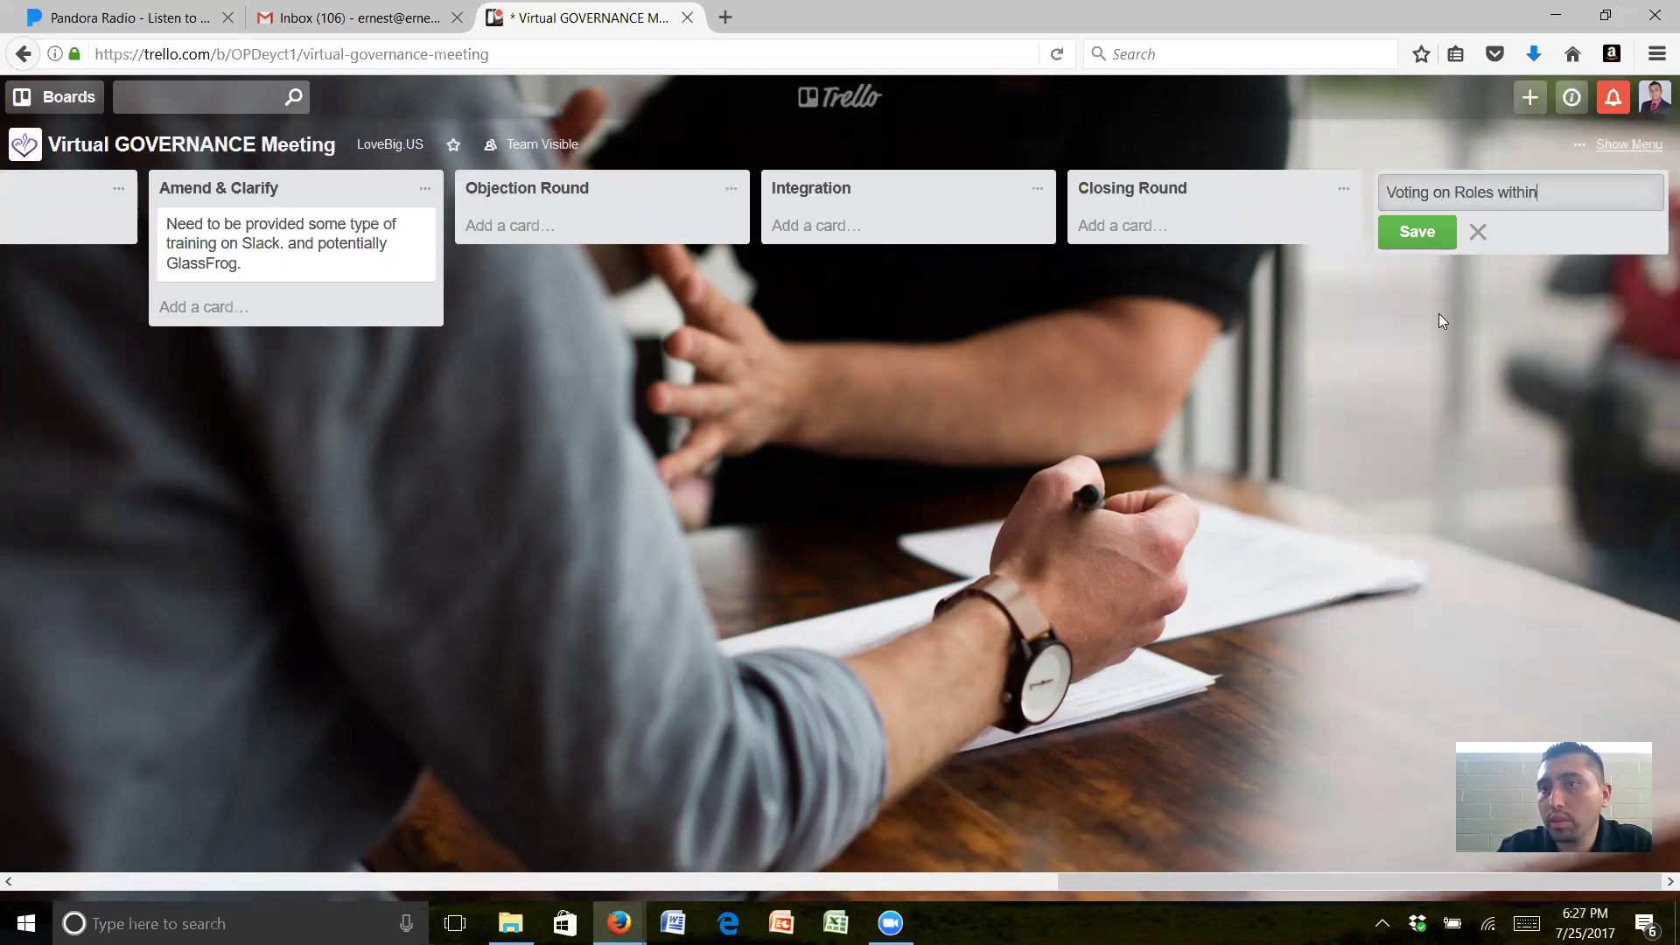
type(" Circles")
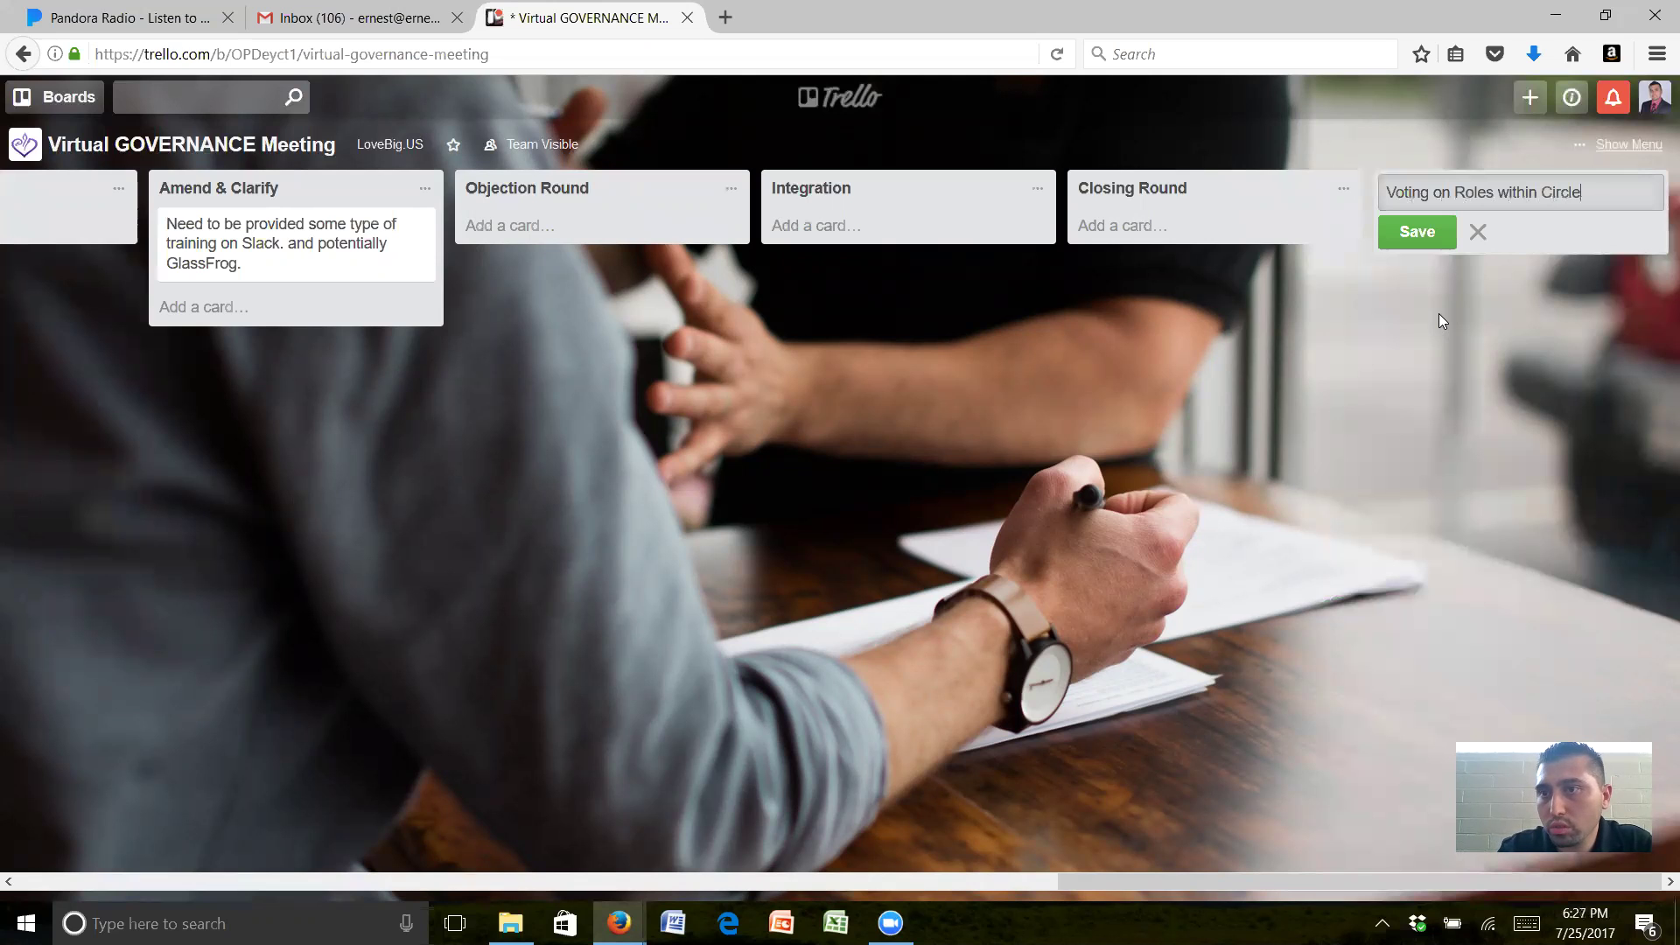
left_click(1442, 233)
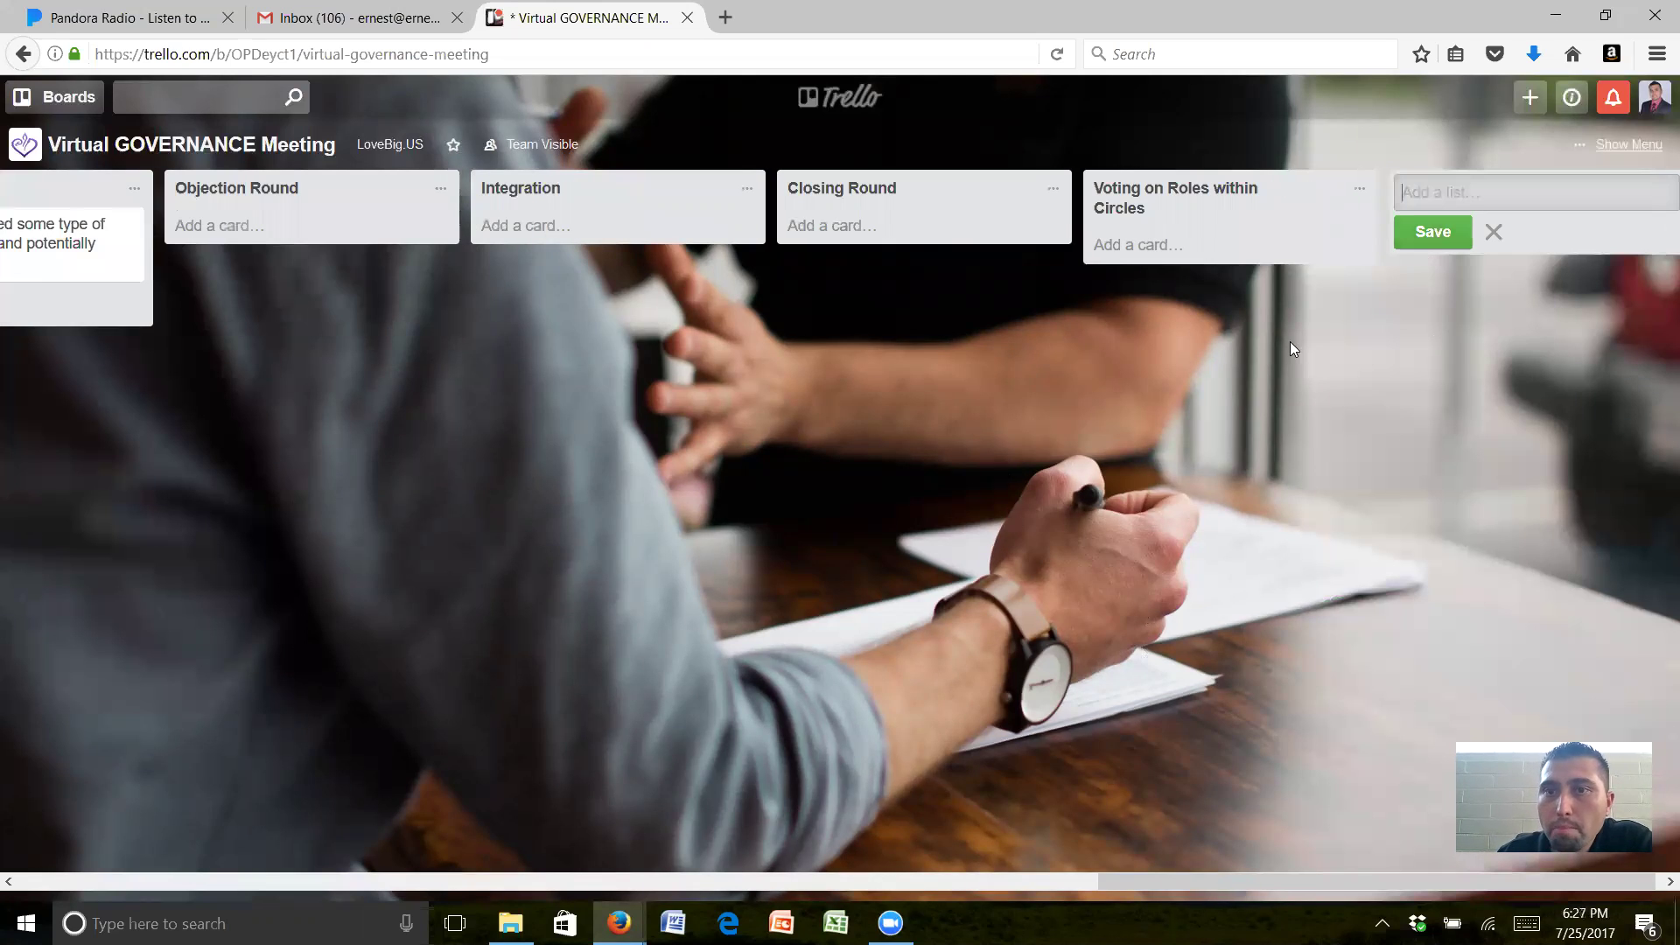
Add a card naming a member as Facilitator to the new list, correcting title typos.
left_click(1146, 246)
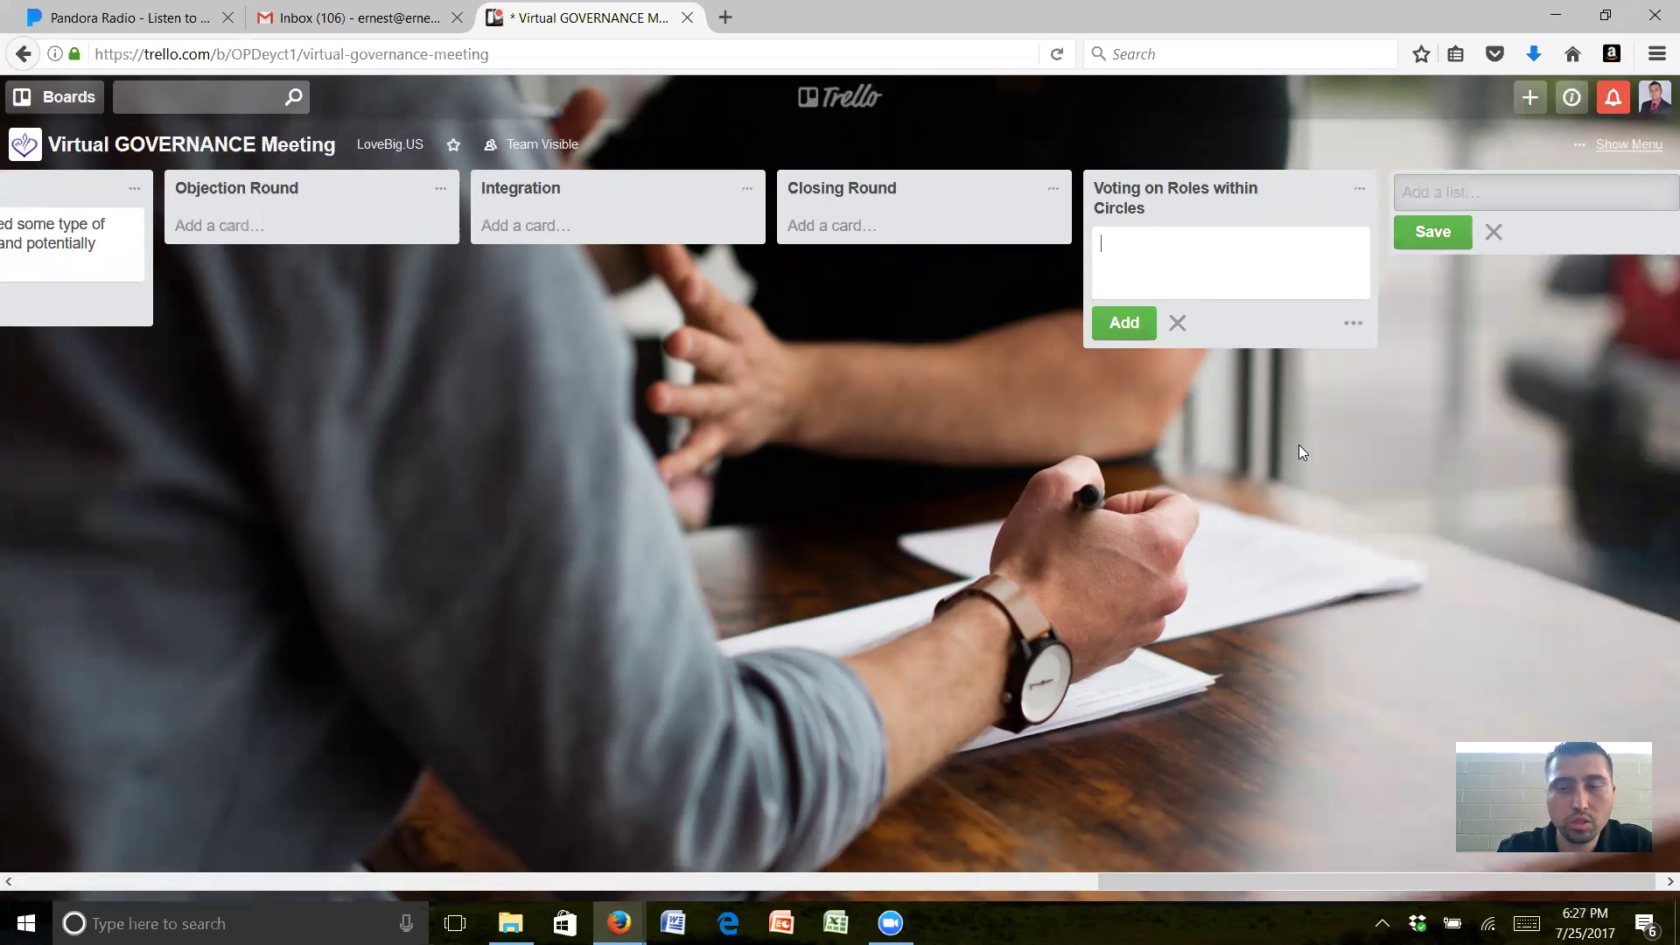
type("Greg")
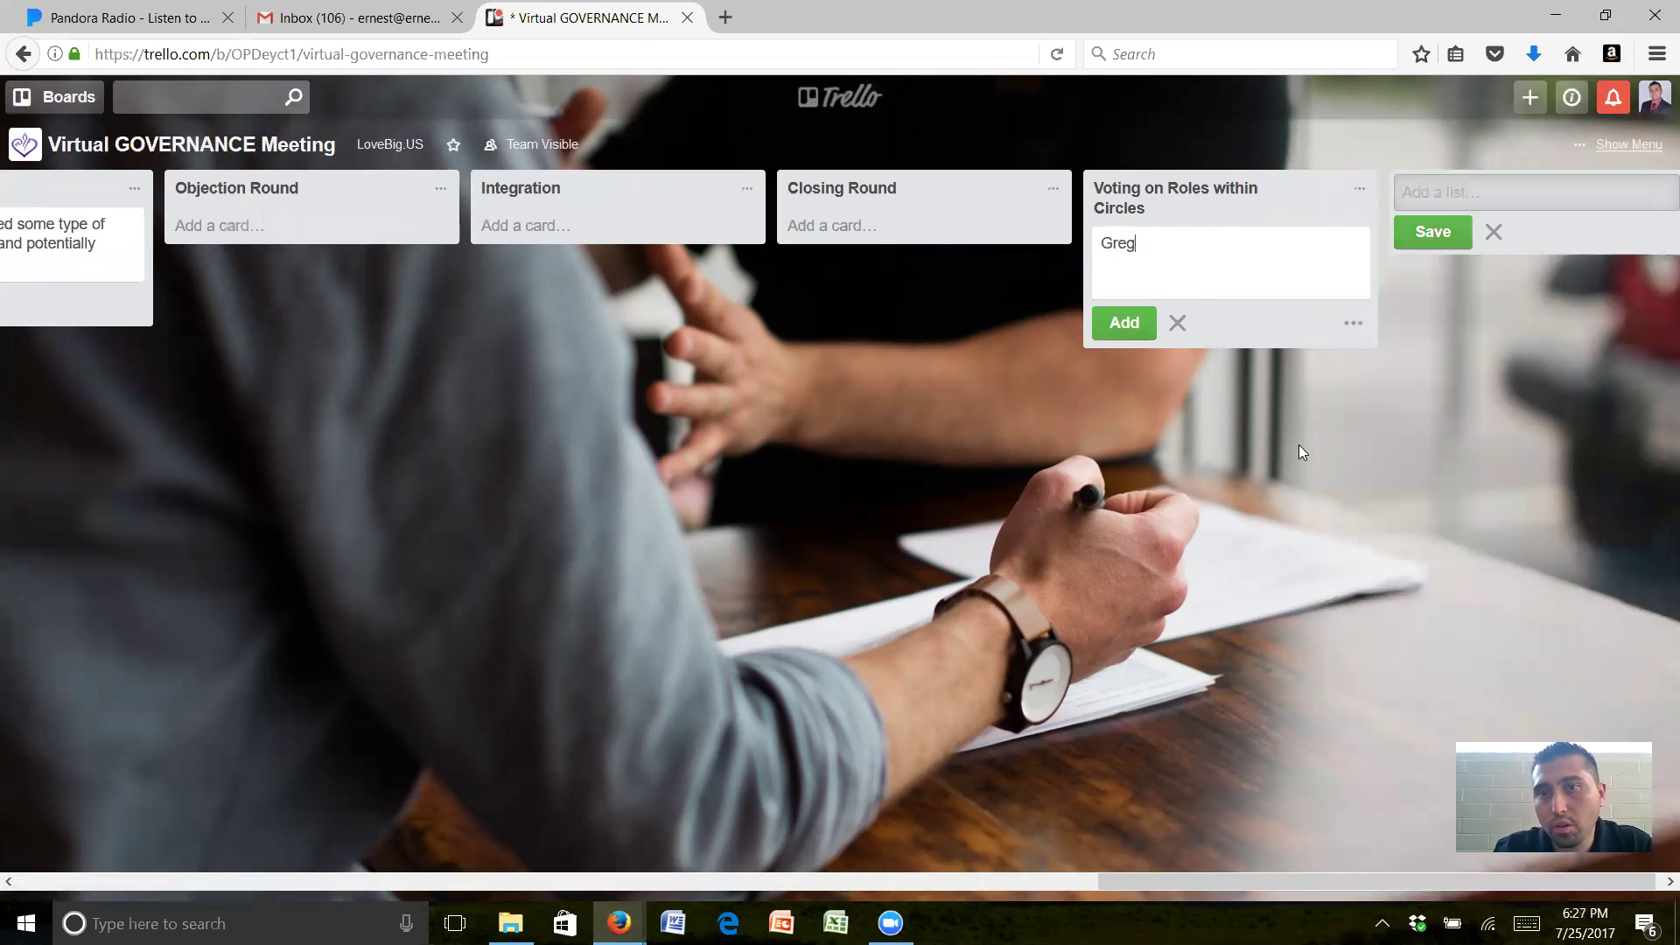
type(" - Facil")
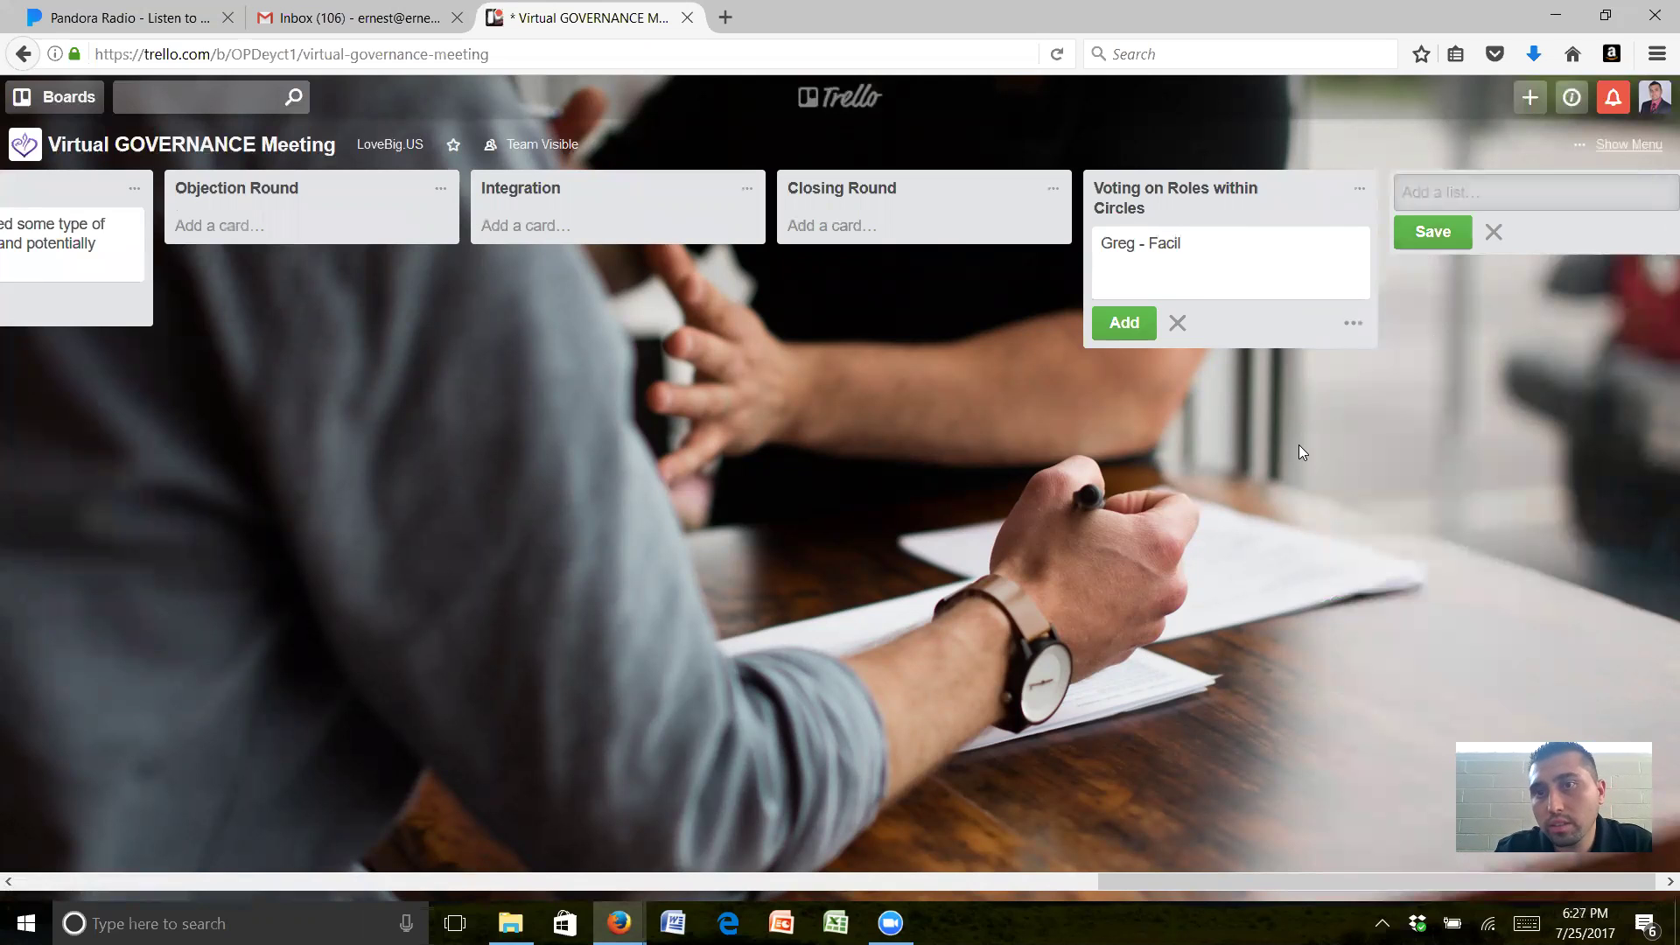
type("itator")
key("BackSpace")
key("BackSpace")
key("BackSpace")
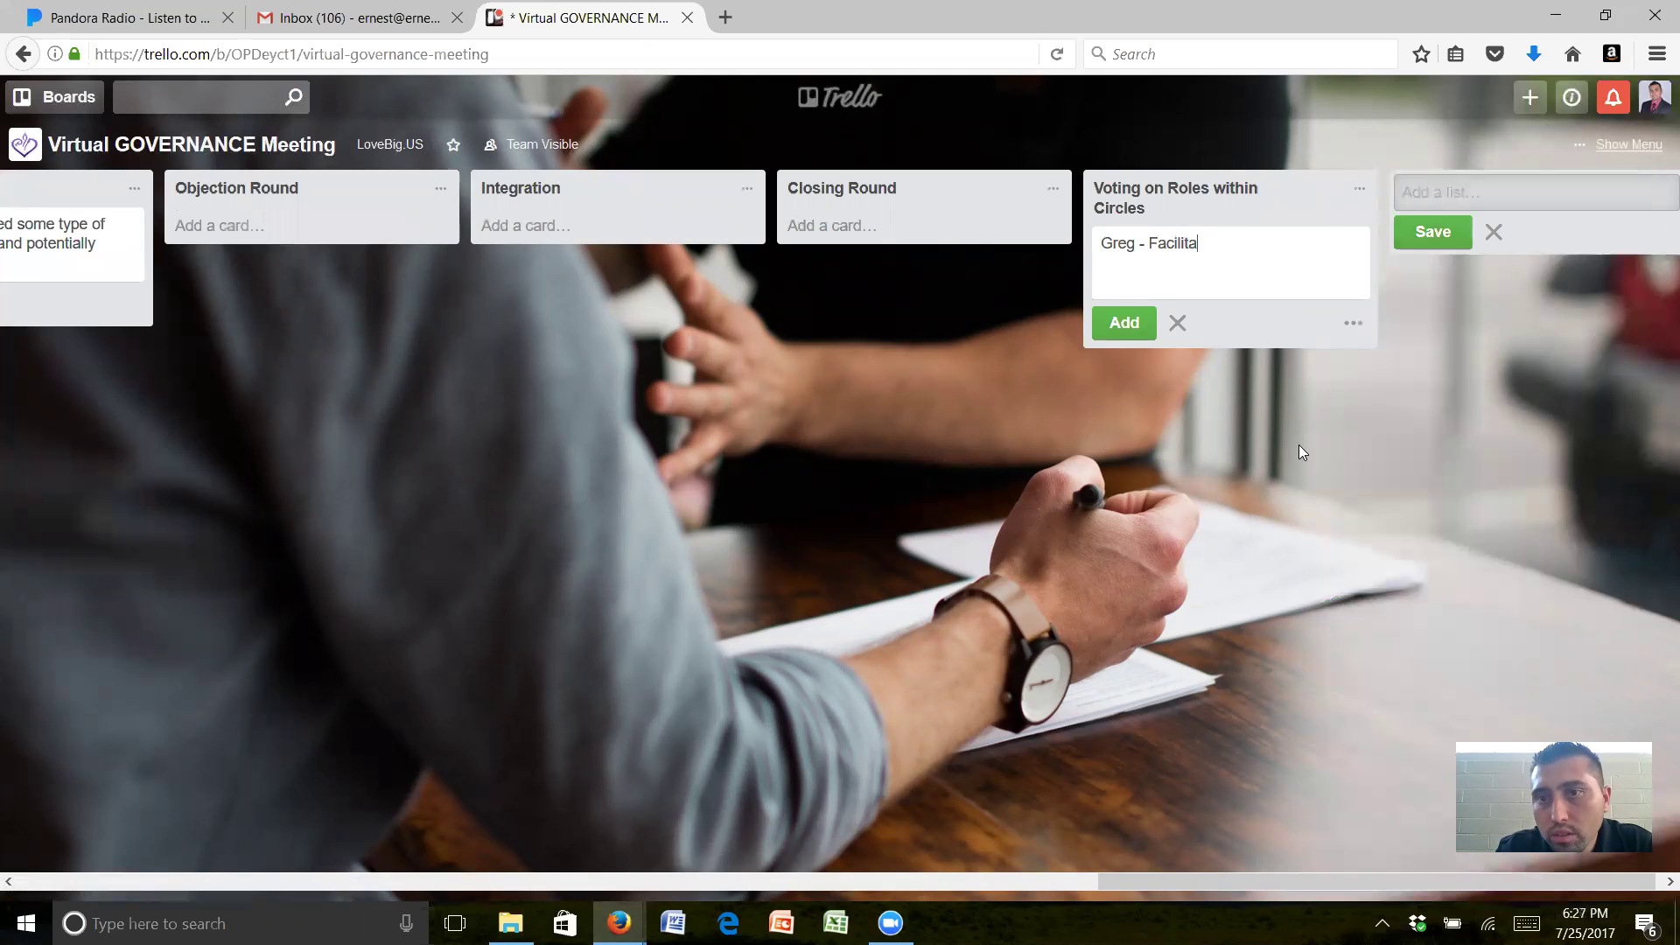
type("t")
key("BackSpace")
key("BackSpace")
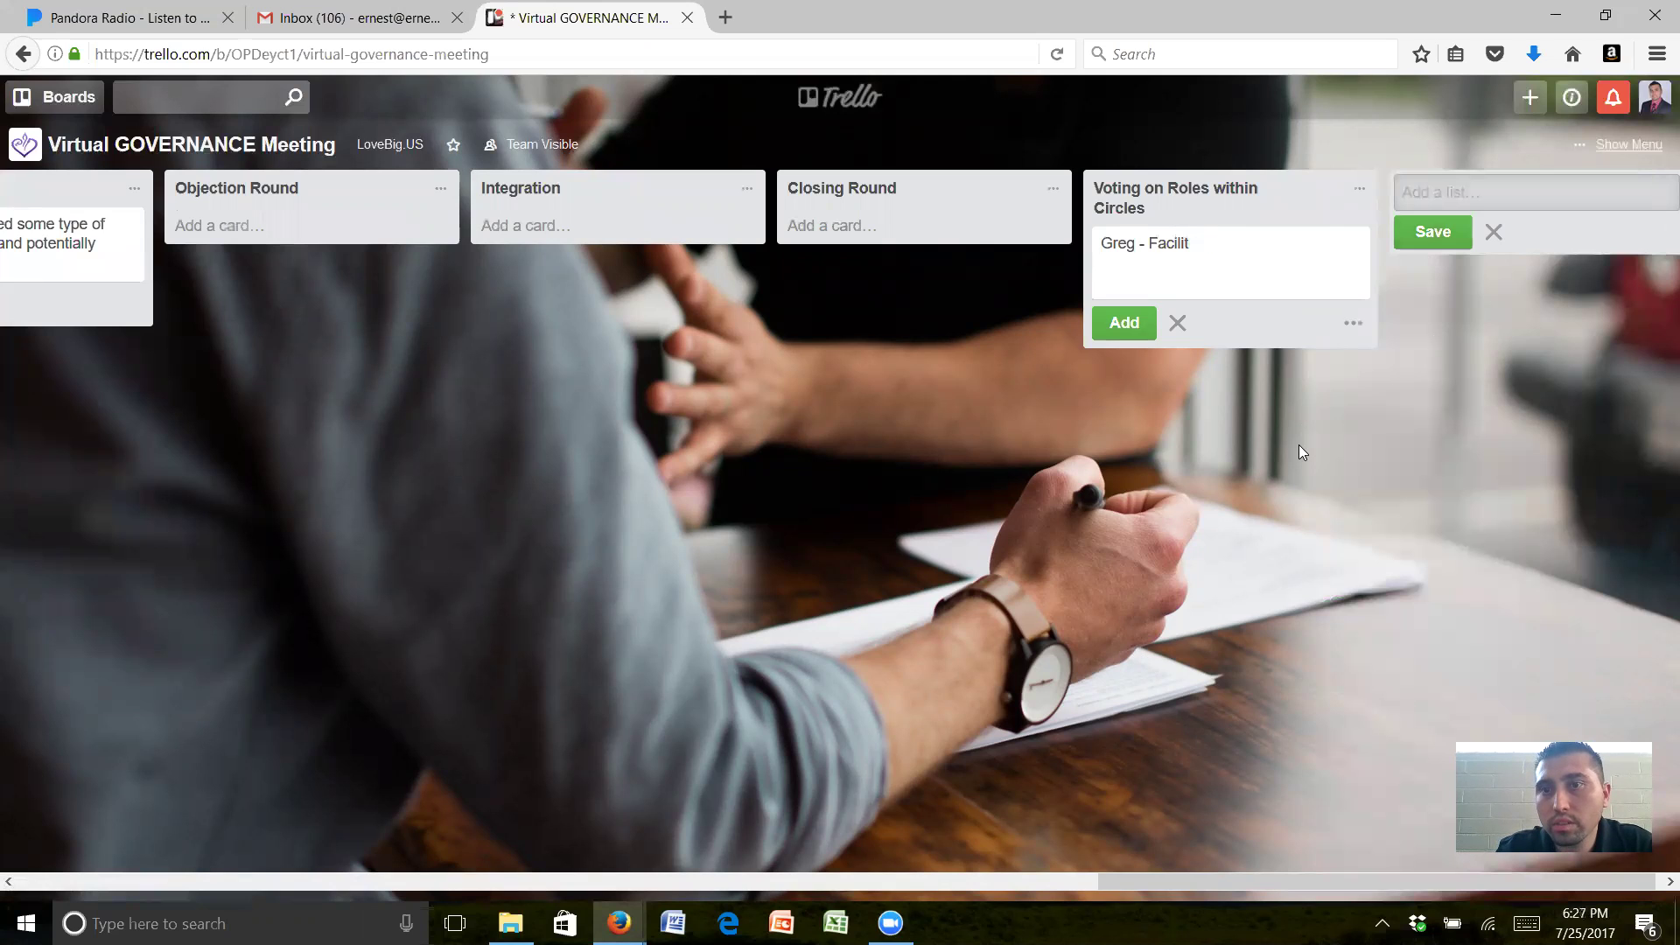
type("ator")
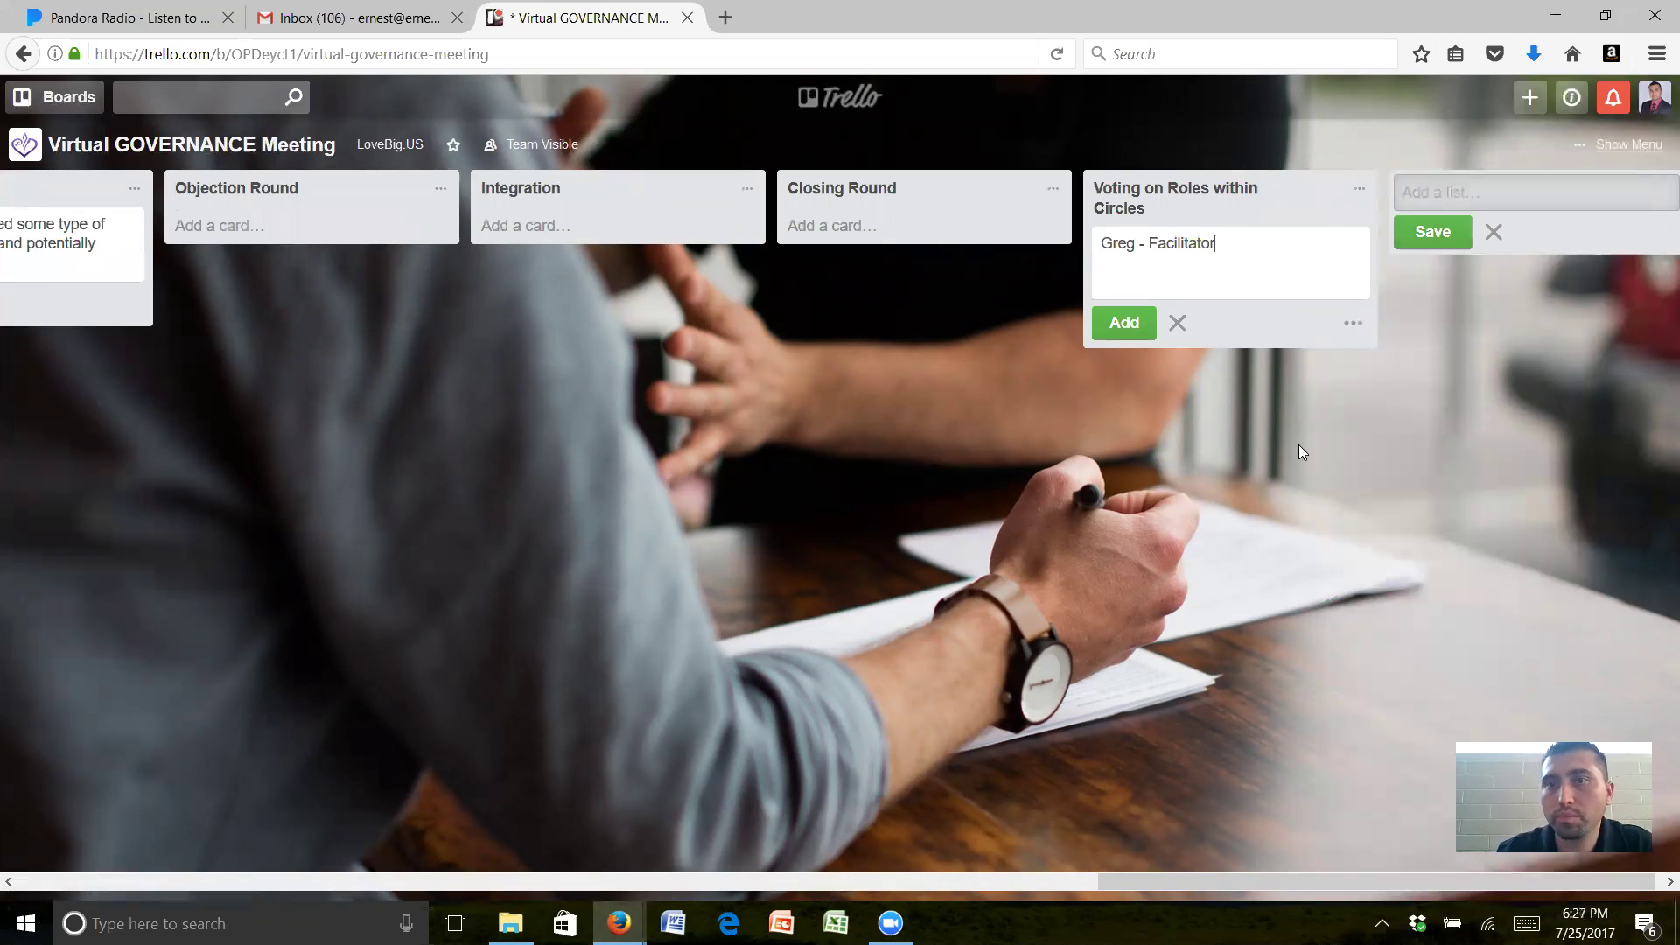
left_click(1109, 332)
Open the Facilitator card and vote on it, bringing its tally to 1 vote.
left_click(1215, 255)
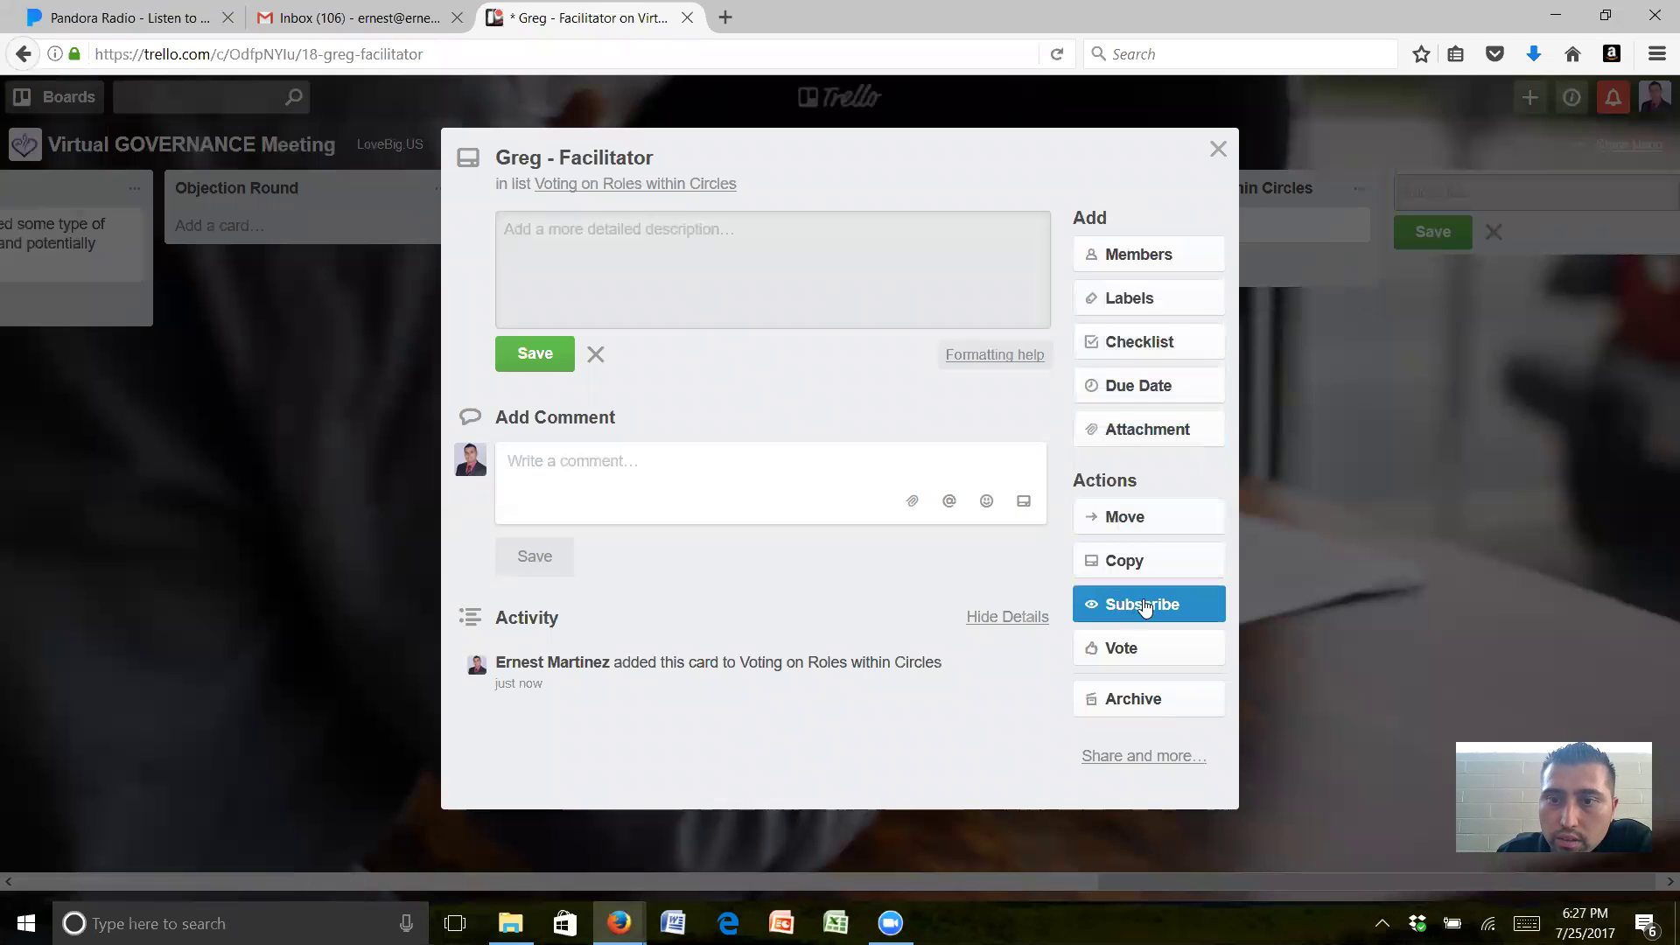
left_click(1124, 649)
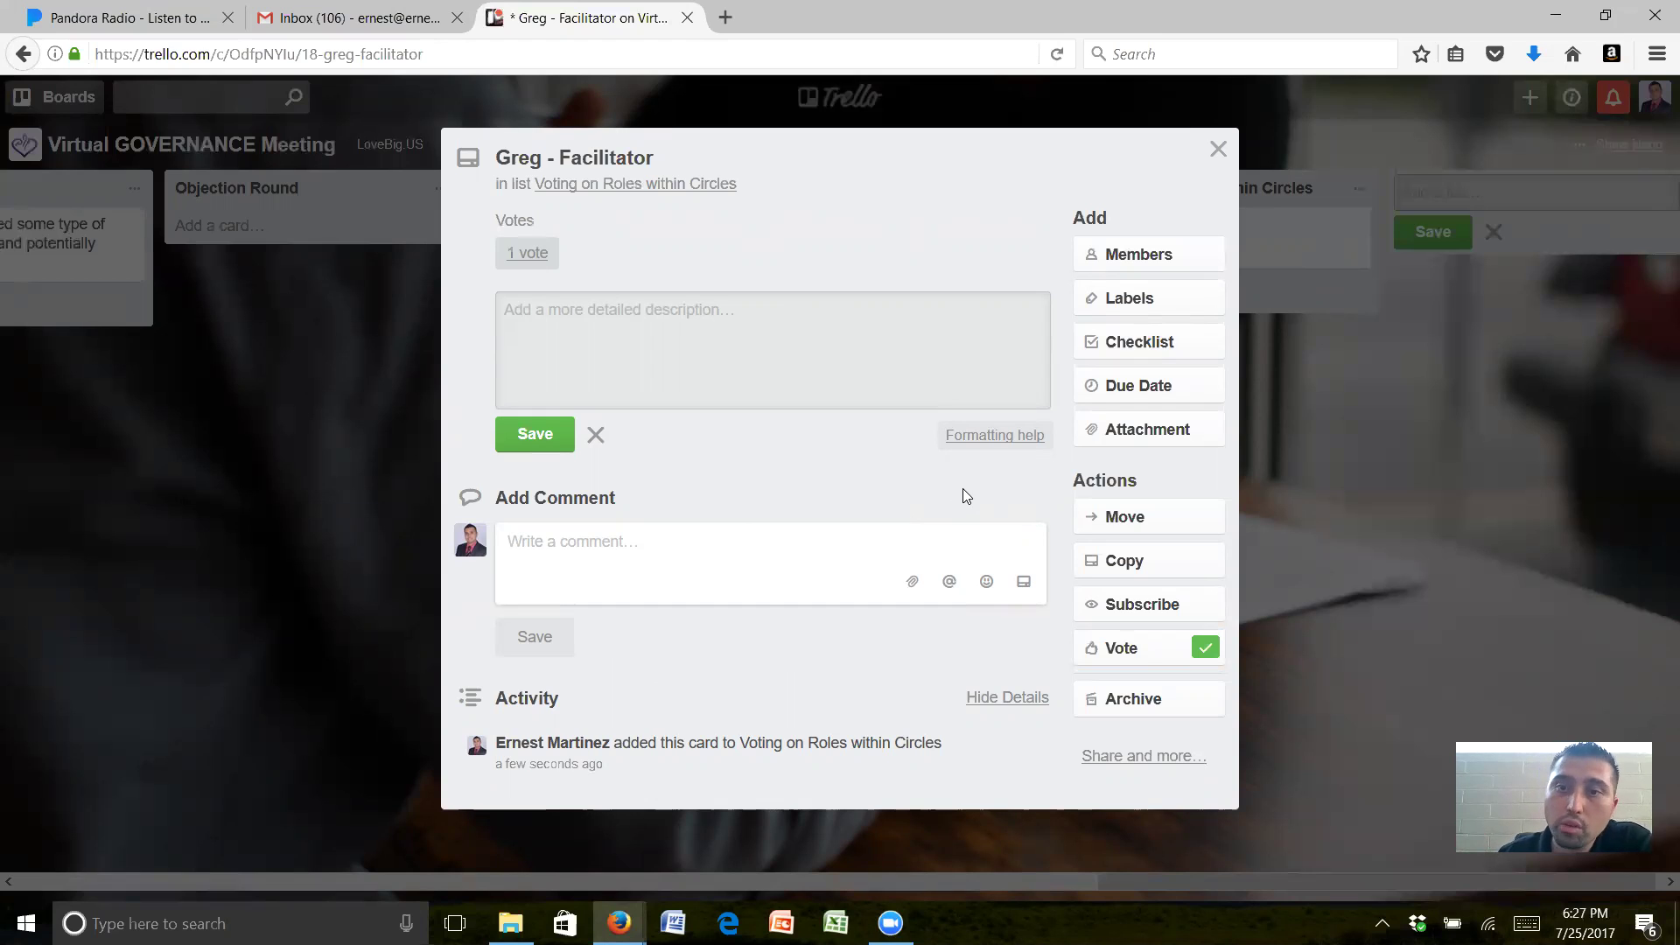
Close the Facilitator card's details to see its 1-vote count on the board.
left_click(1218, 149)
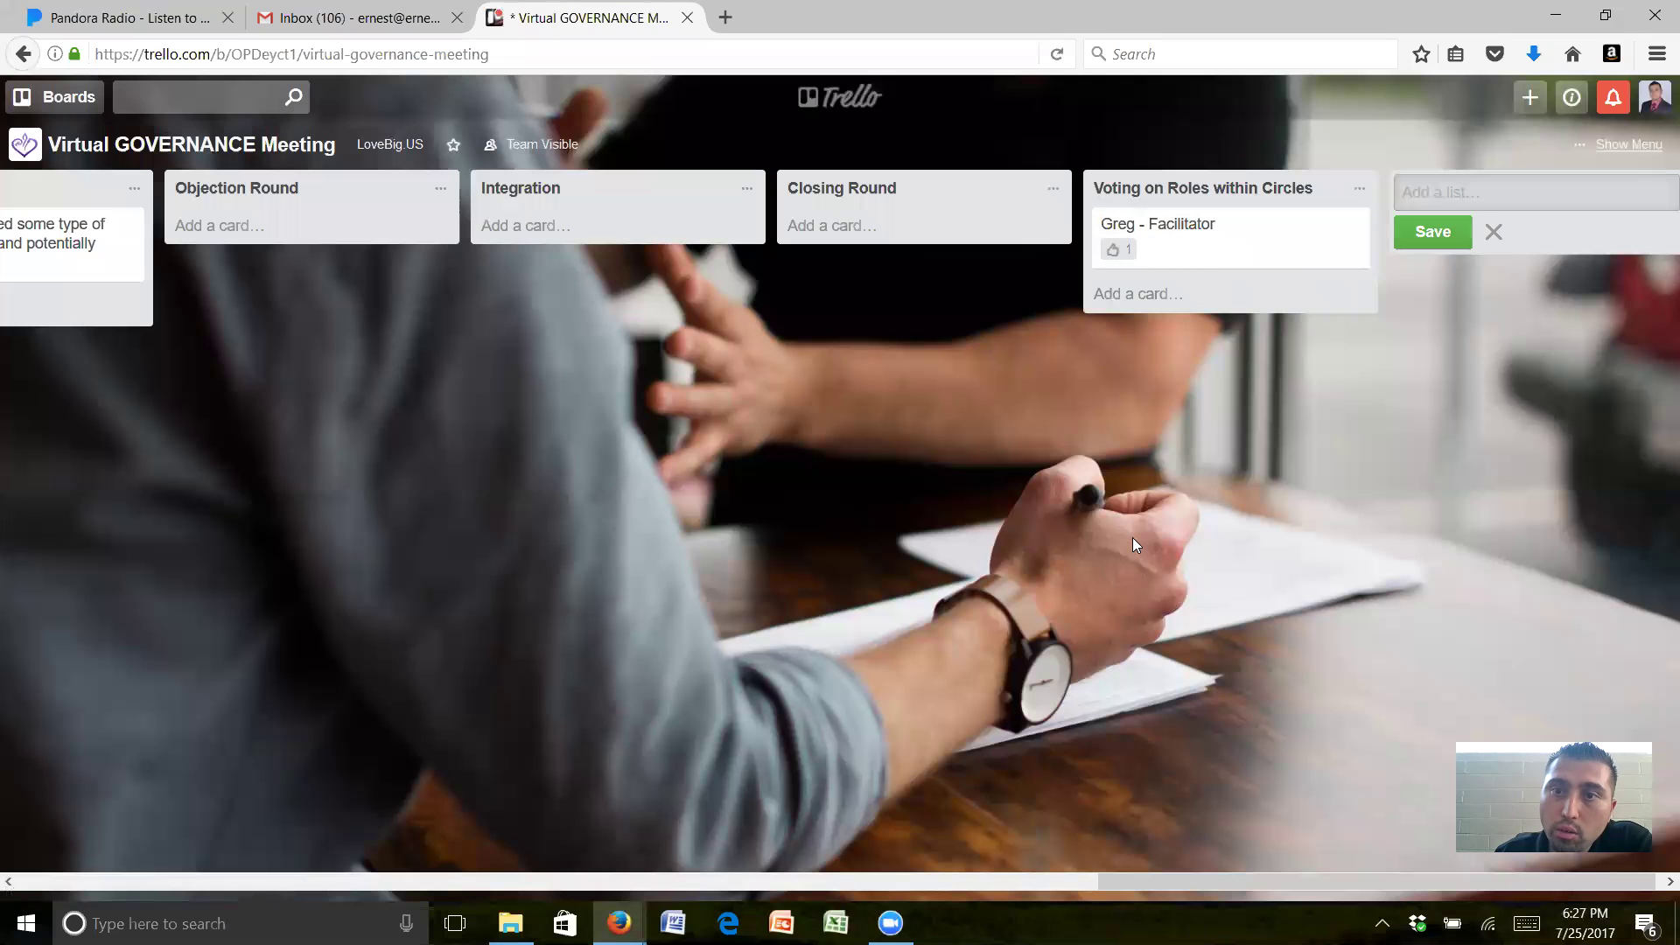